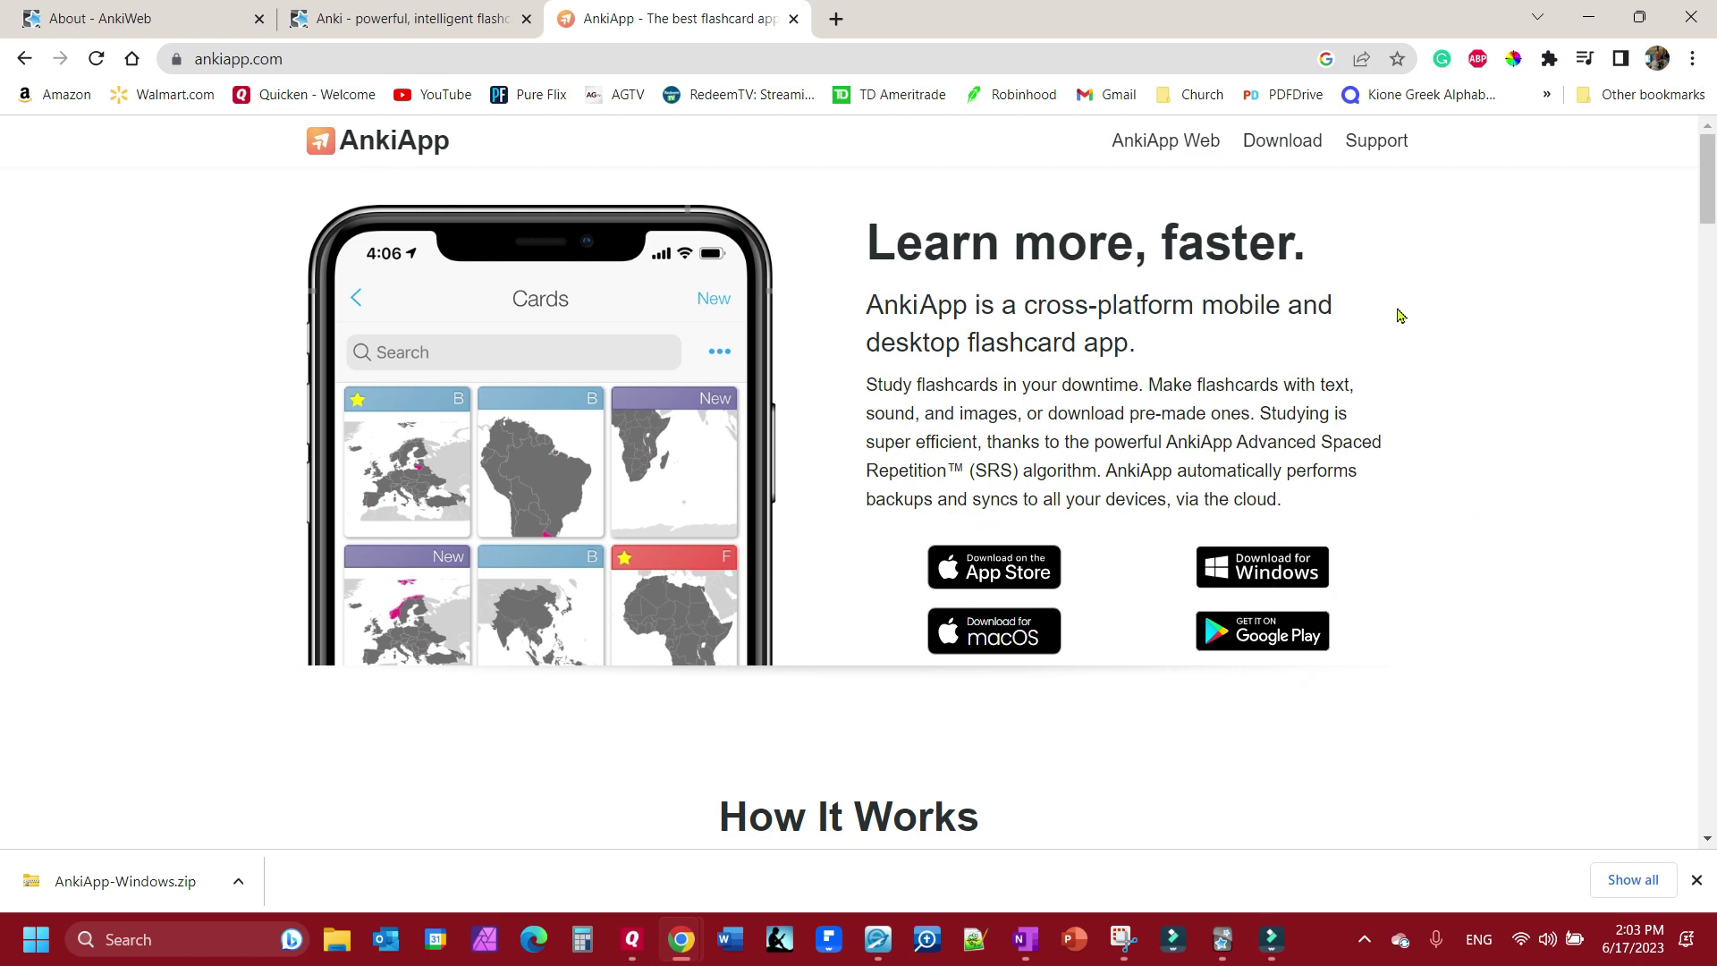
Bring the Anki desktop window to the front, showing the Default deck
left_click(1221, 939)
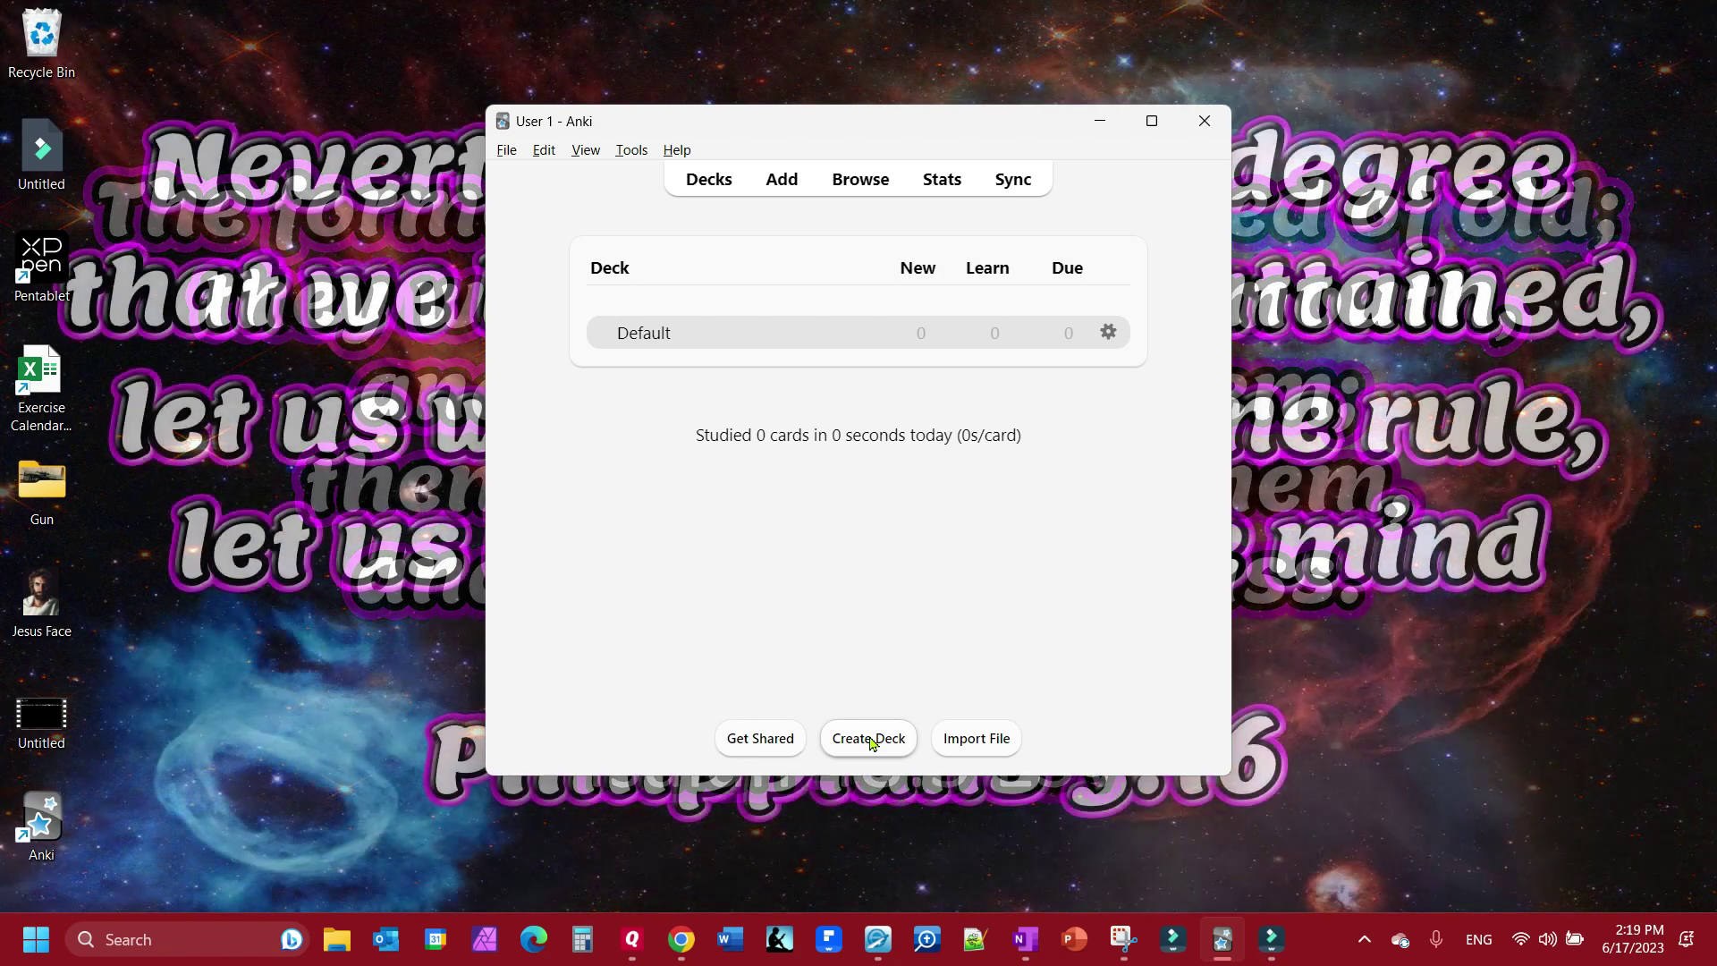
Create a deck named 'Koine Greek Alphabet'
left_click(871, 742)
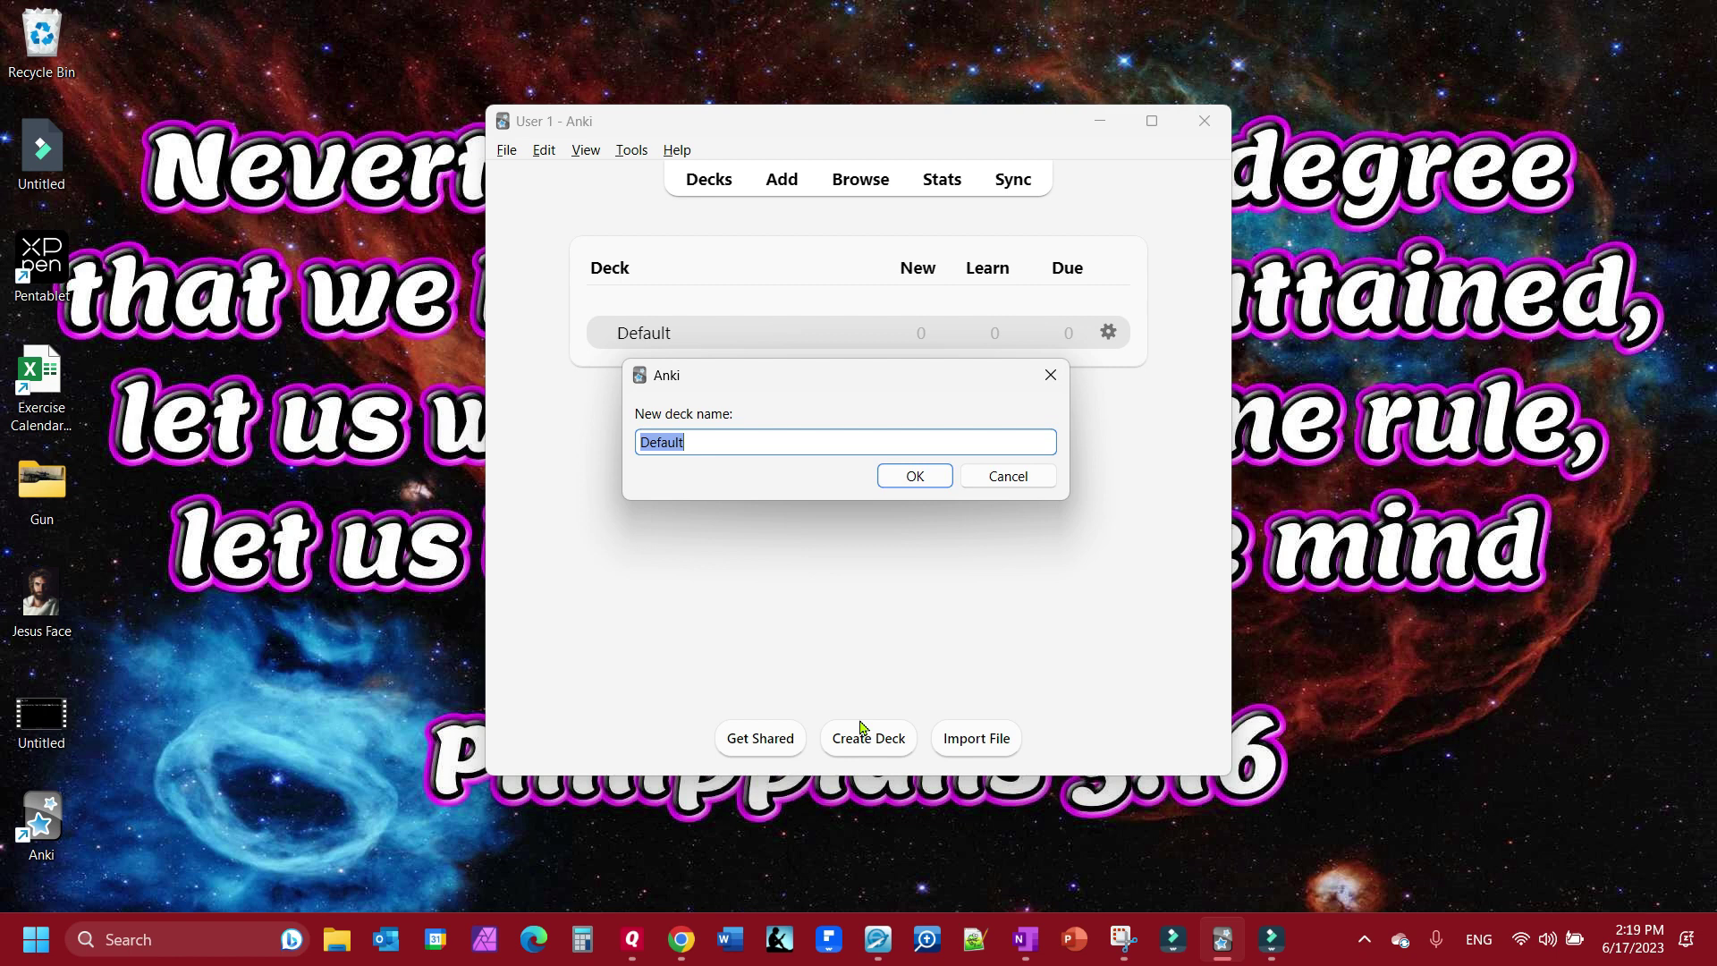
type("Ki")
key("BackSpace")
type("oine Greek Alphabet")
left_click(897, 484)
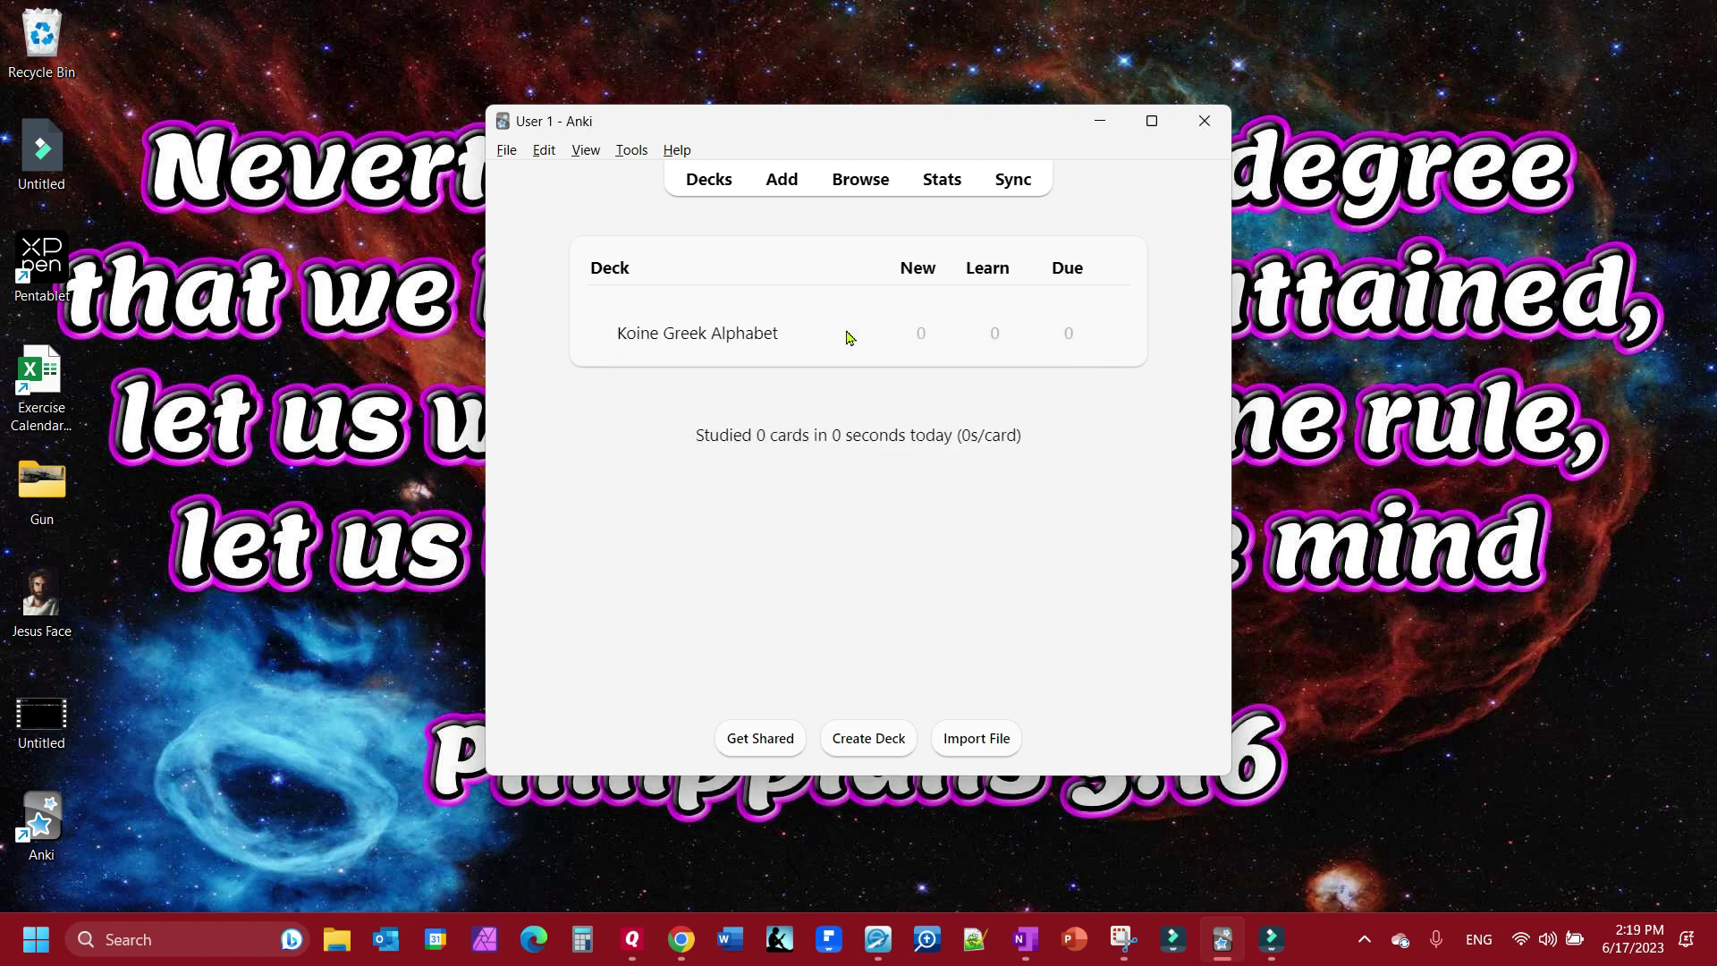
Open the Add window with the Basic (and reversed card) note type
left_click(782, 178)
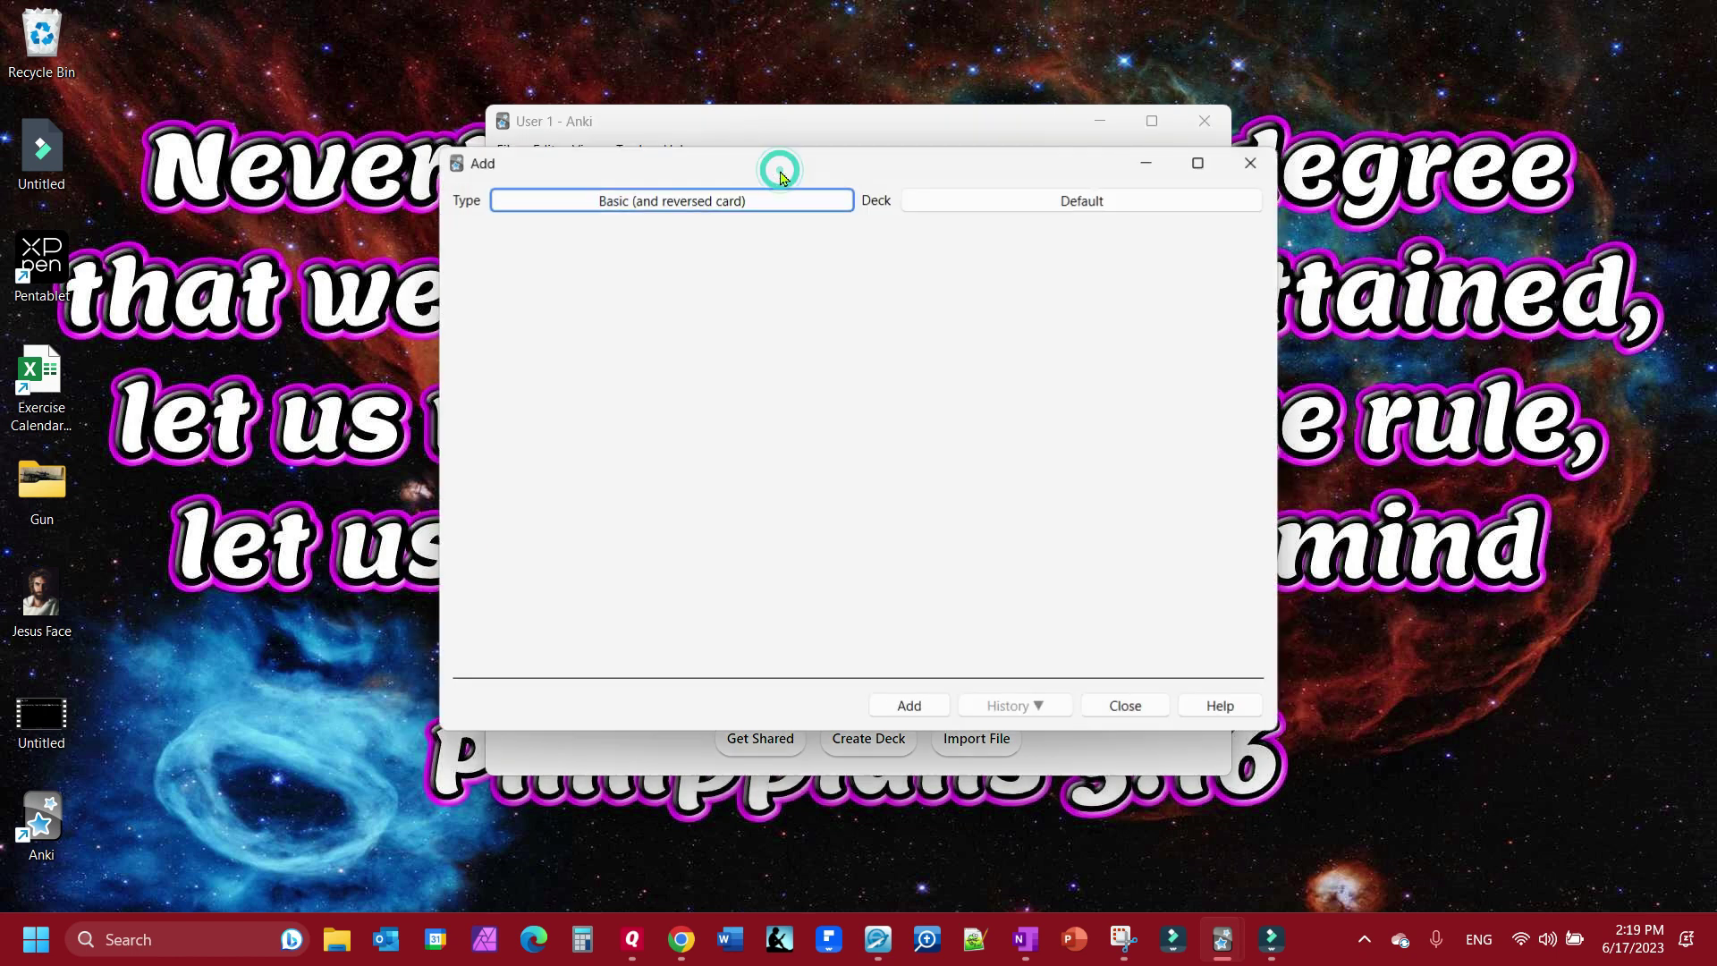
left_click(754, 202)
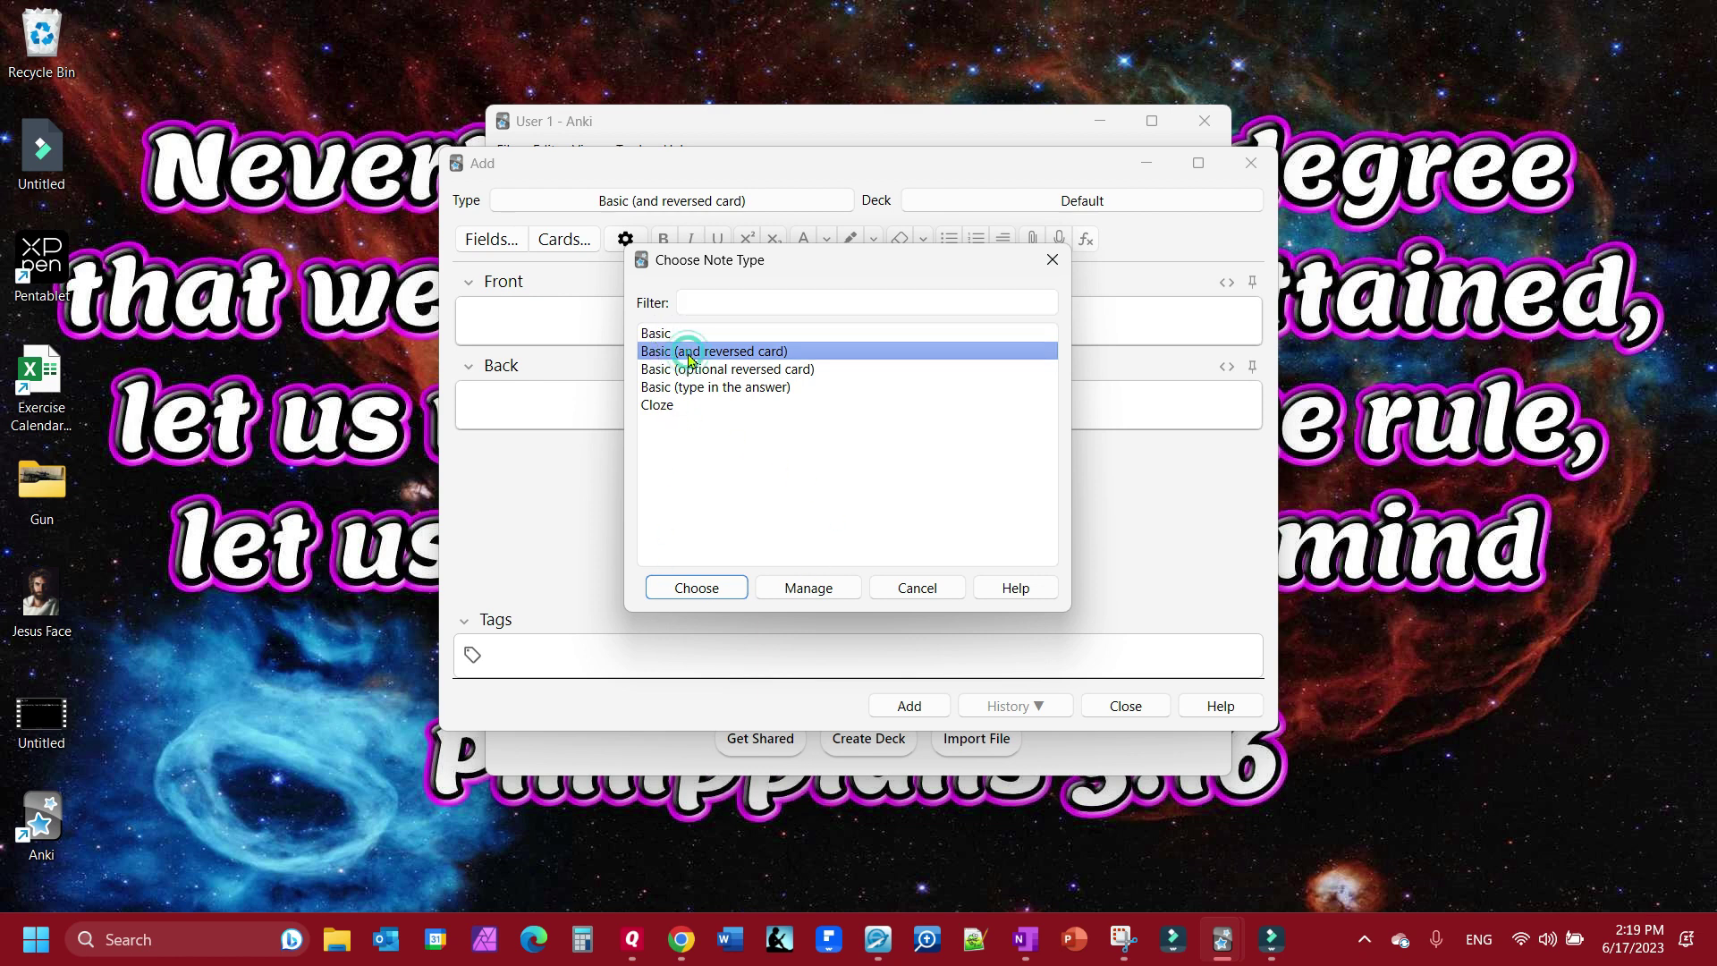
left_click(694, 588)
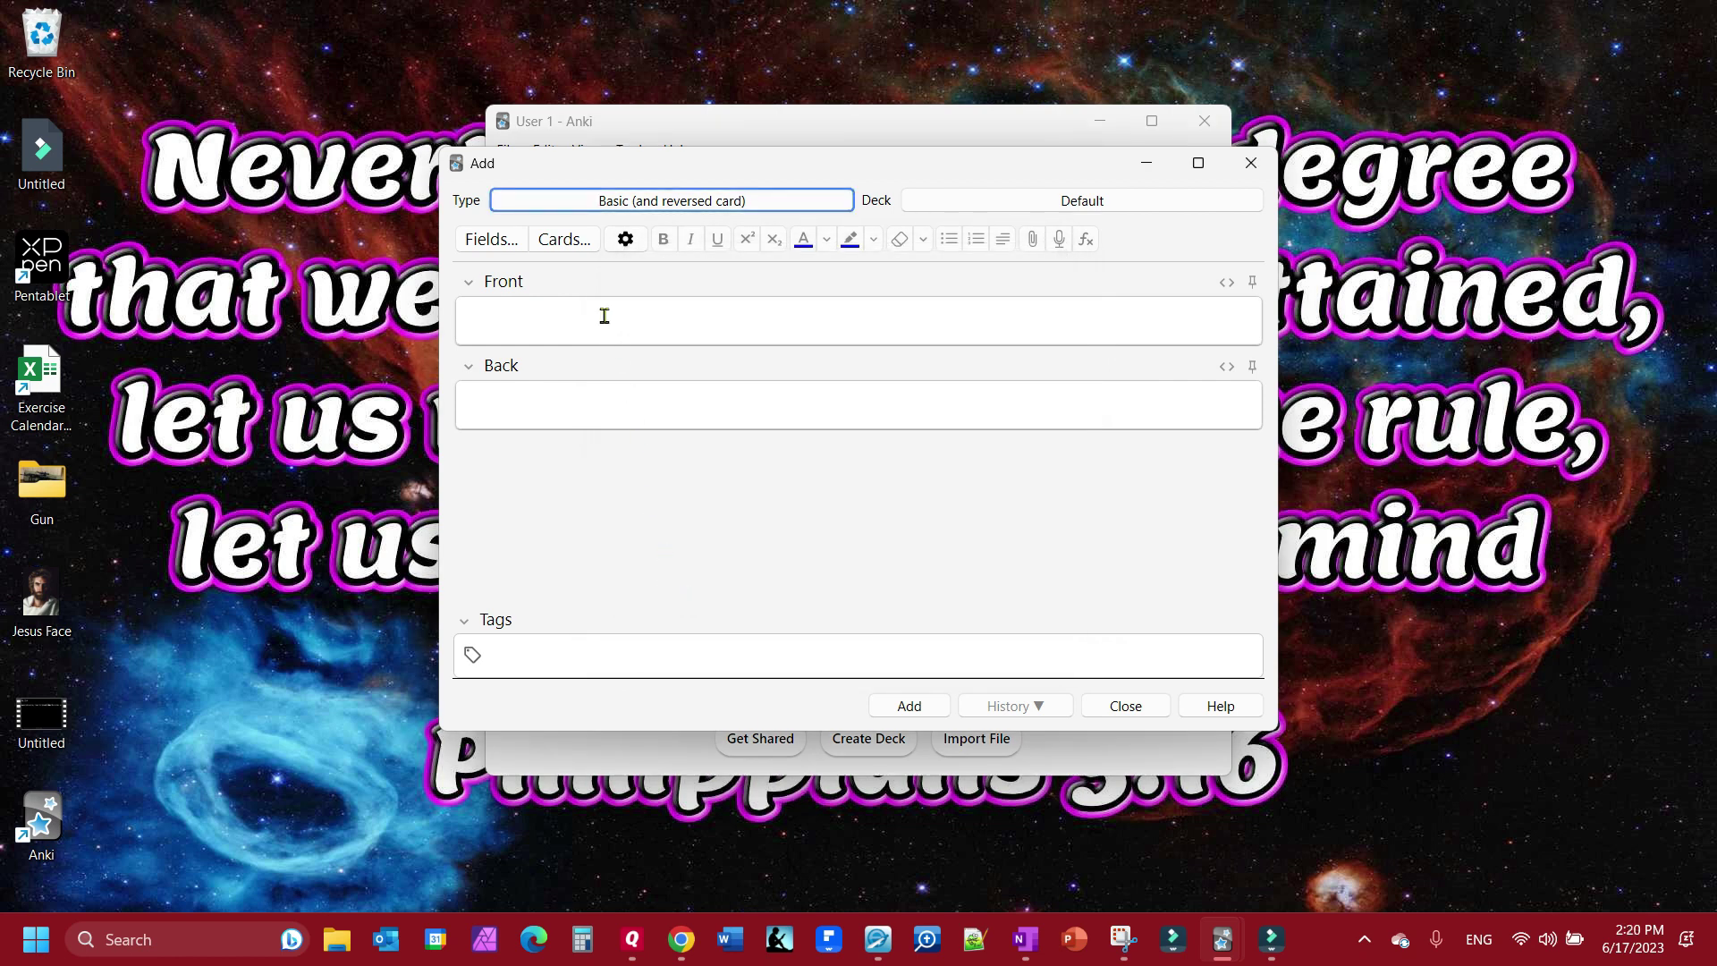
left_click(630, 203)
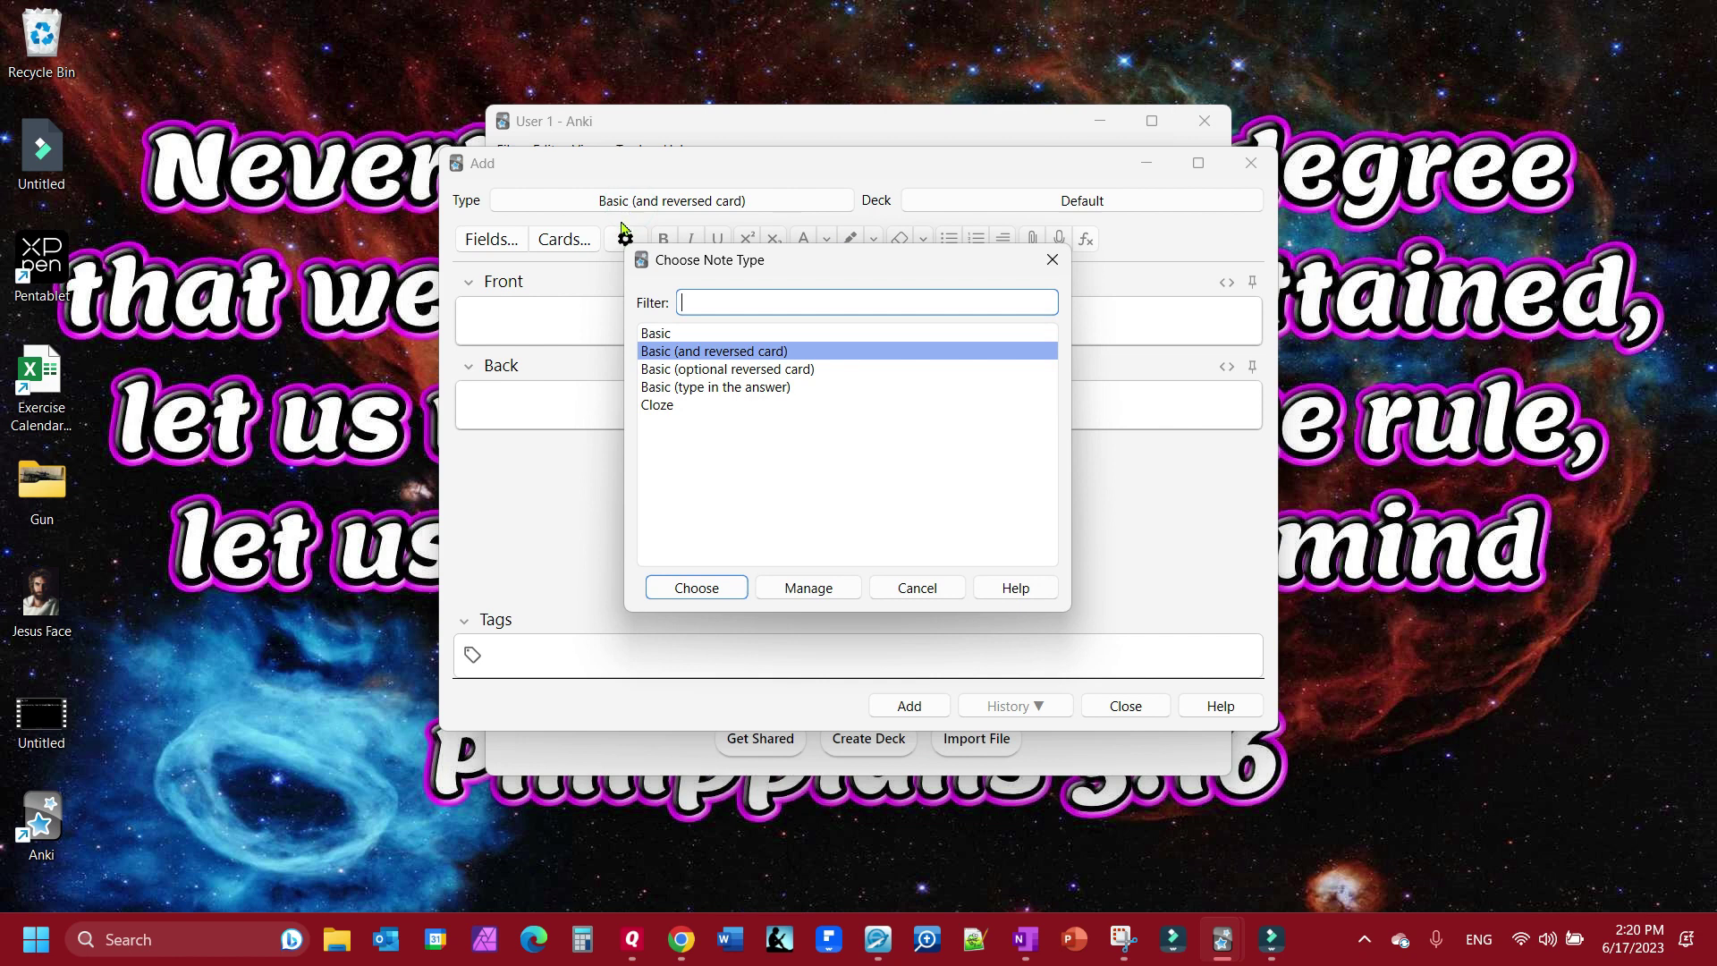
left_click(955, 588)
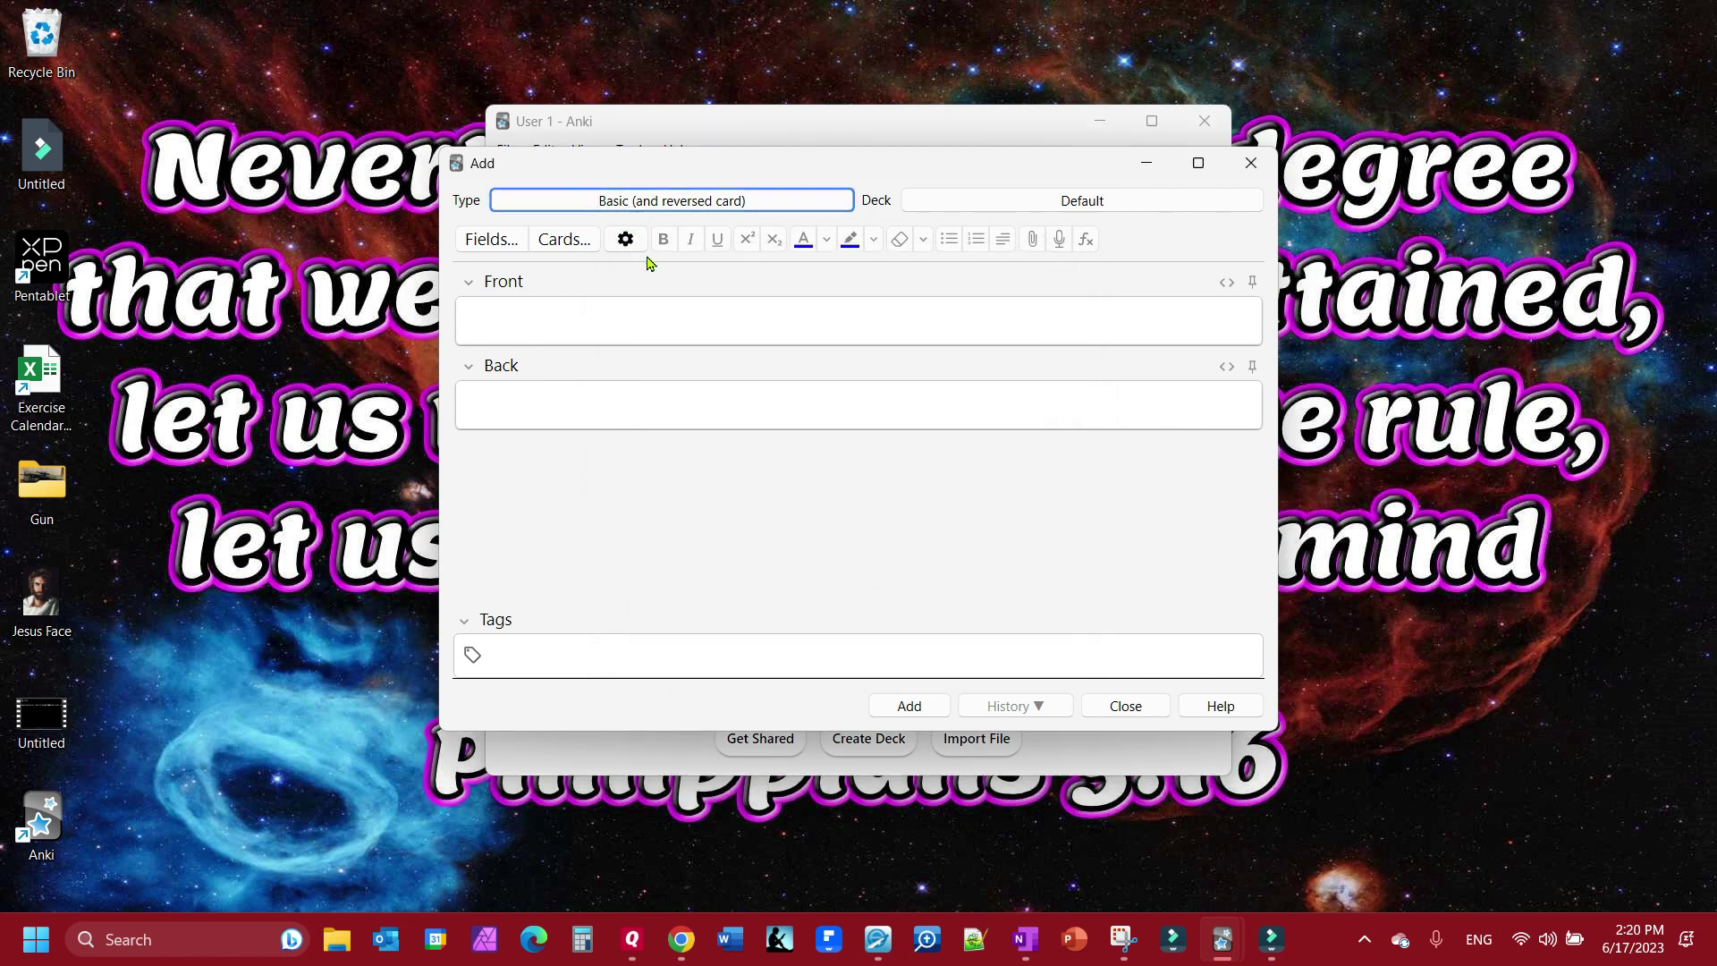
left_click(526, 402)
Enter Greek capital Α in Front and Alpha in Back
left_click(524, 327)
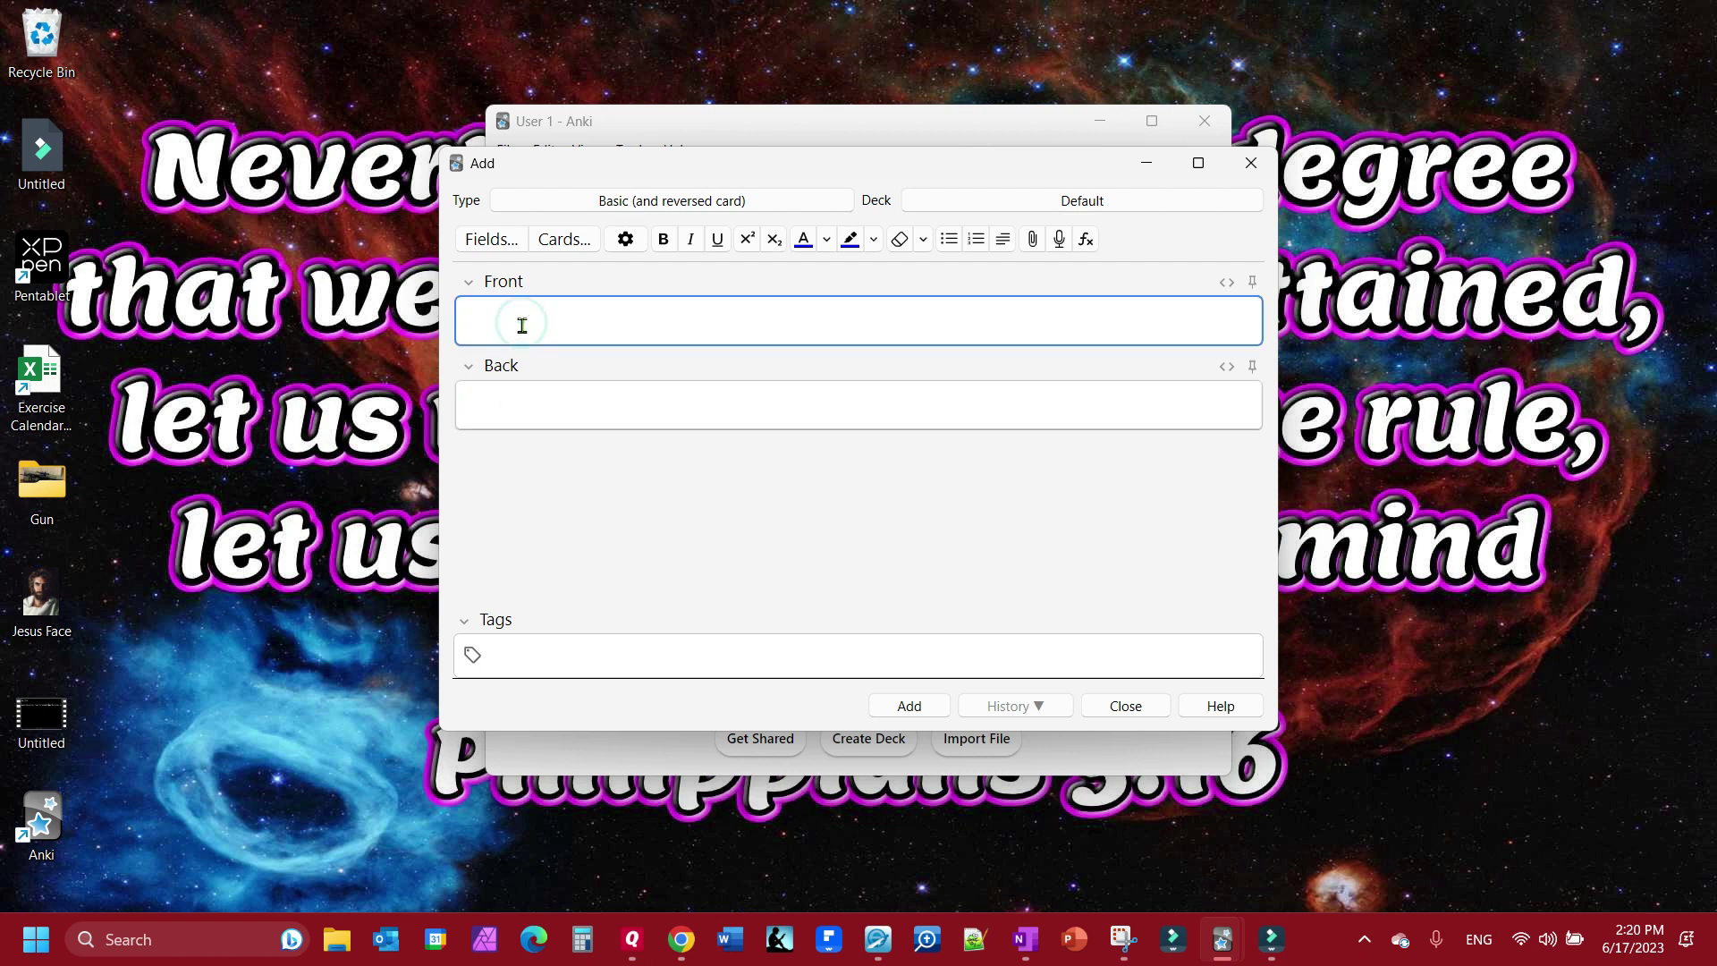
left_click(517, 415)
left_click(517, 415)
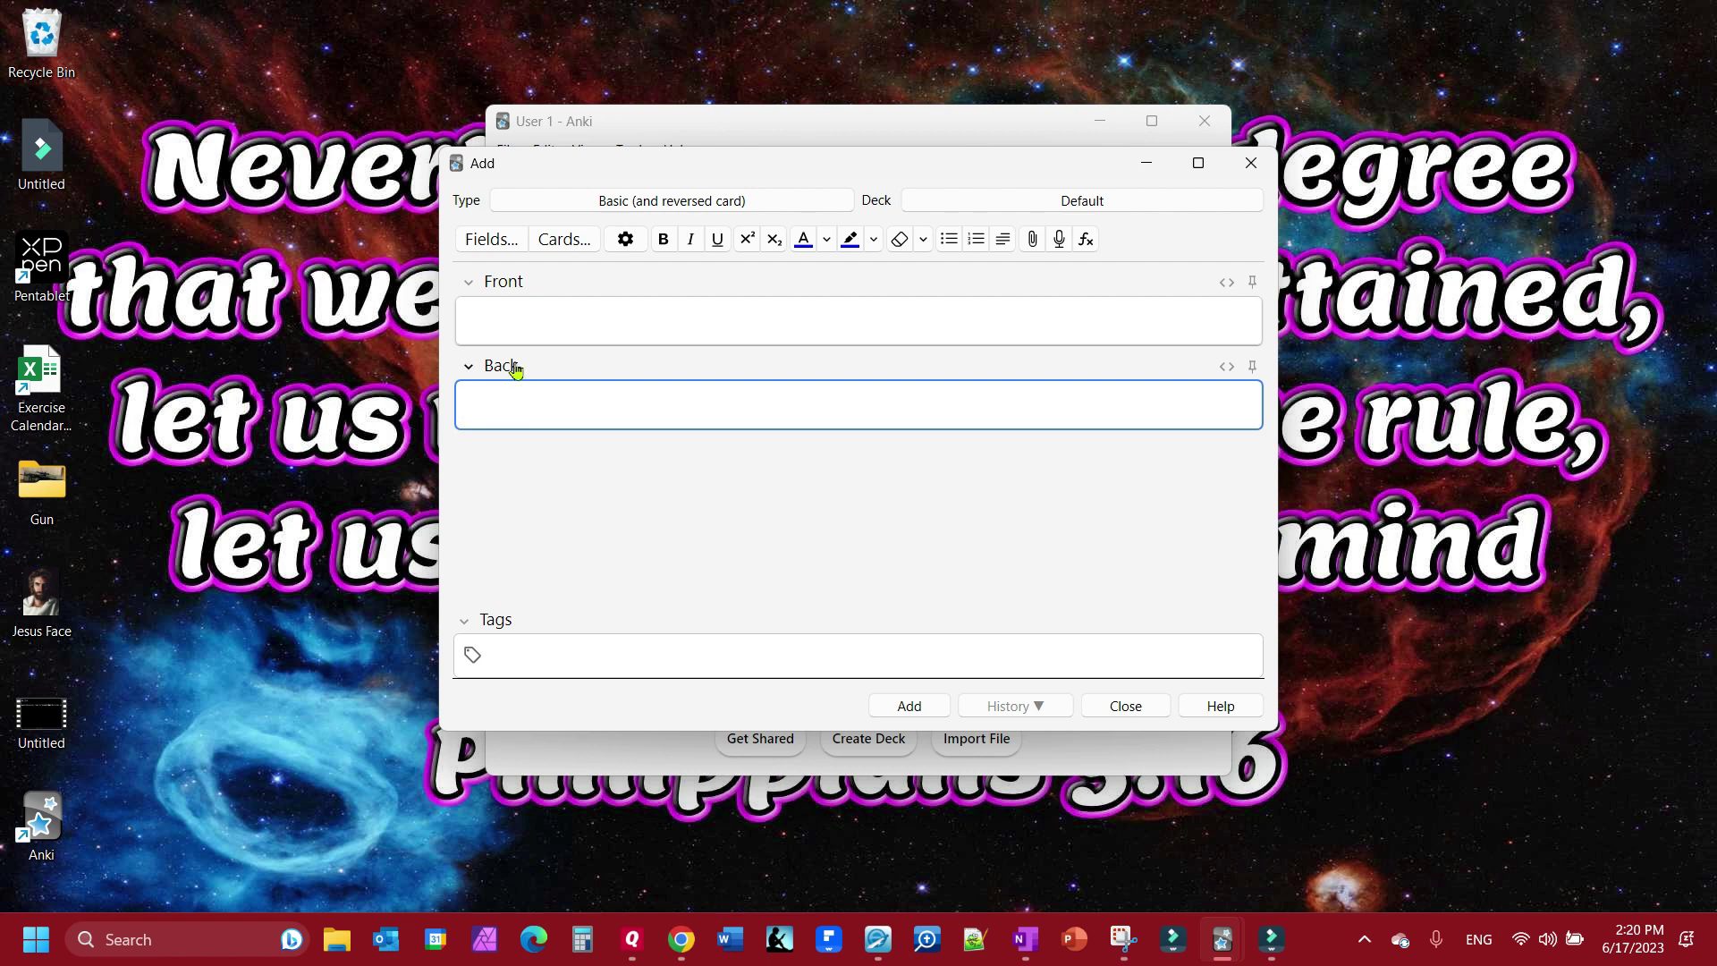
left_click(506, 318)
left_click(506, 319)
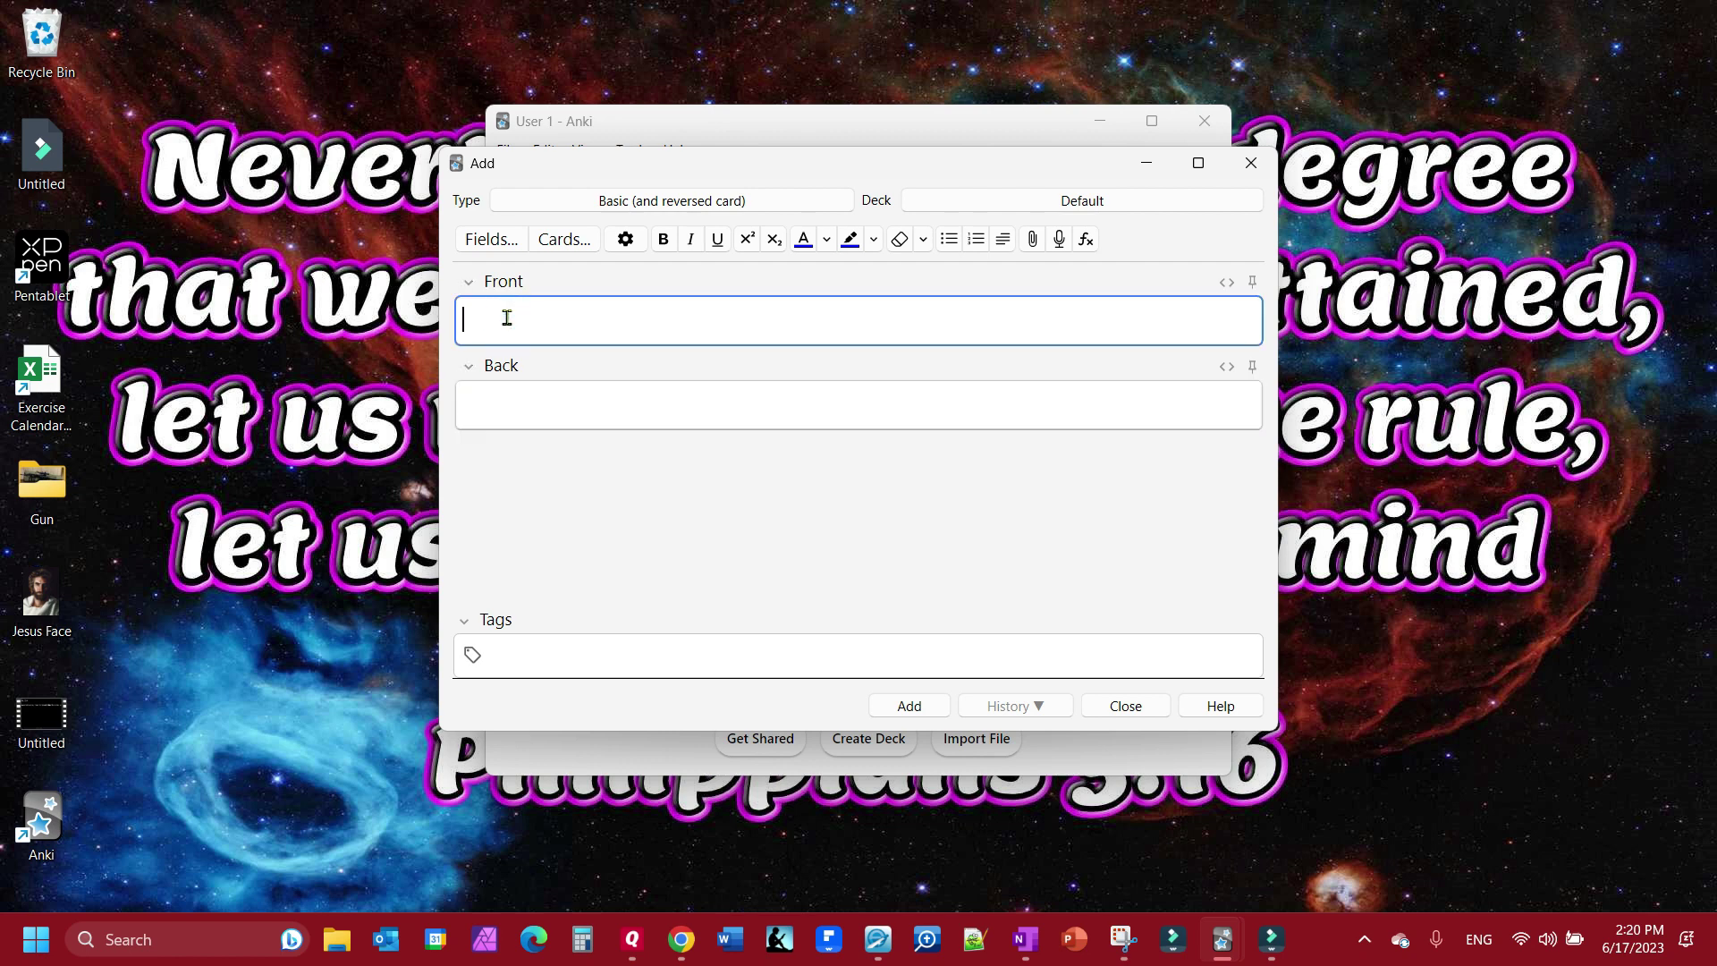
key("alt+shift")
type("Α")
left_click(489, 402)
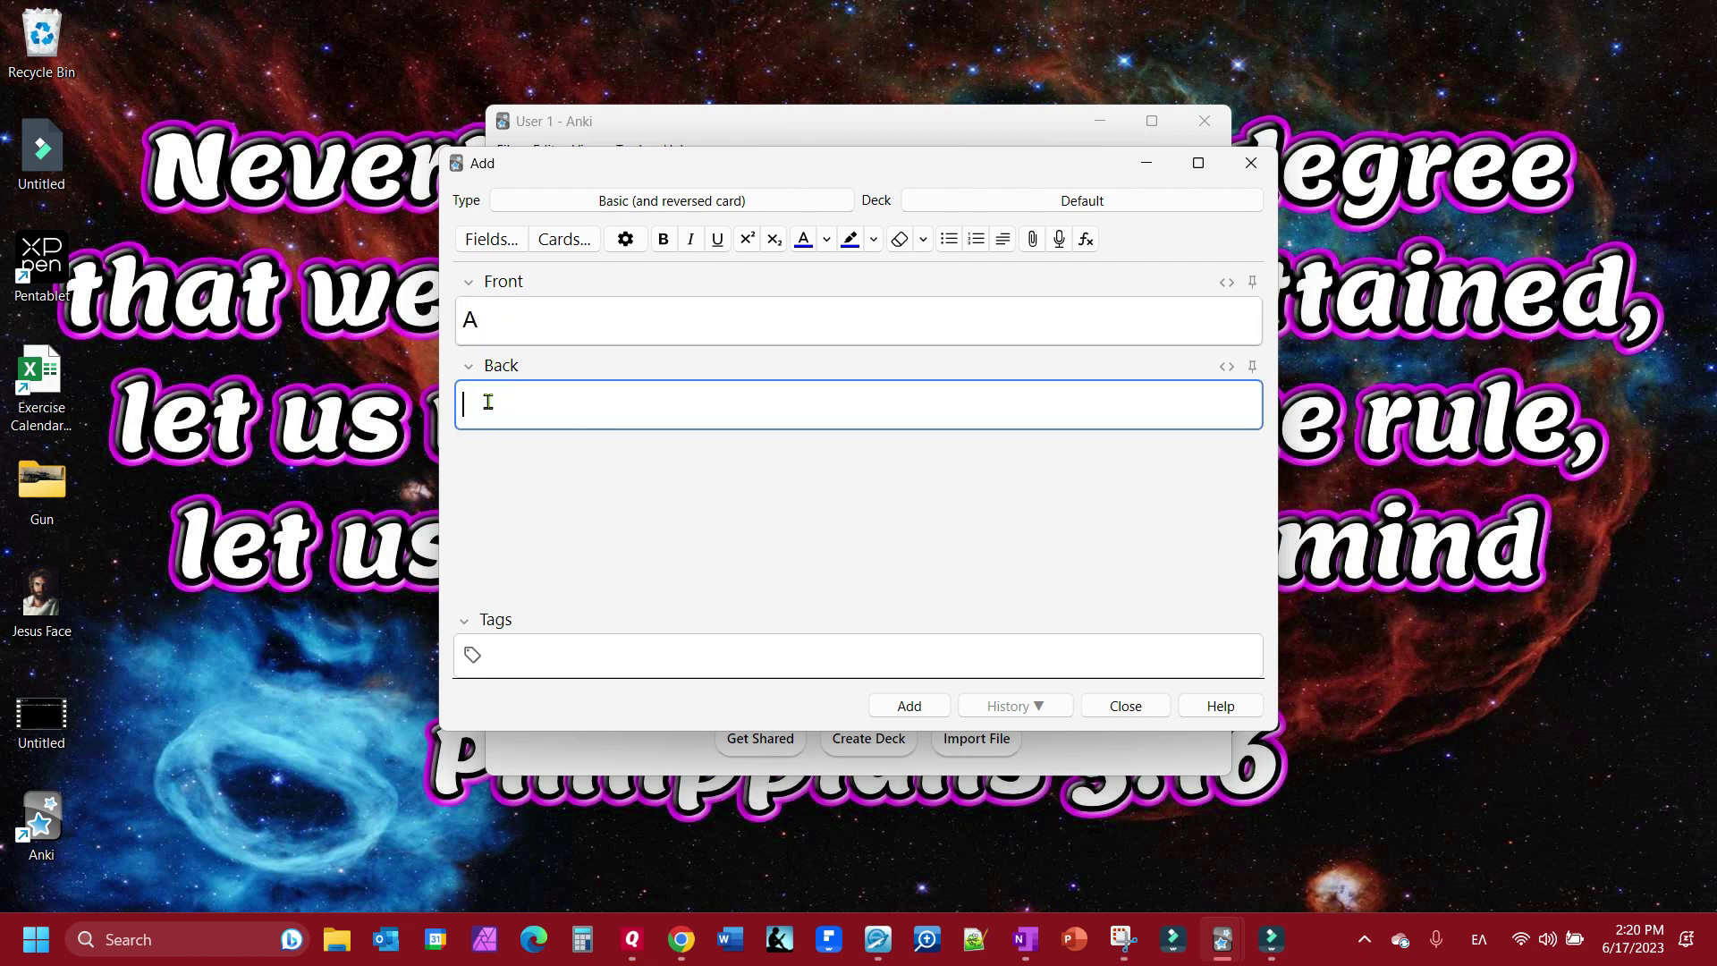
key("alt+shift")
type("Alpha")
Set the card's deck to Koine Greek Alphabet and add the Α / Alpha card
left_click(970, 199)
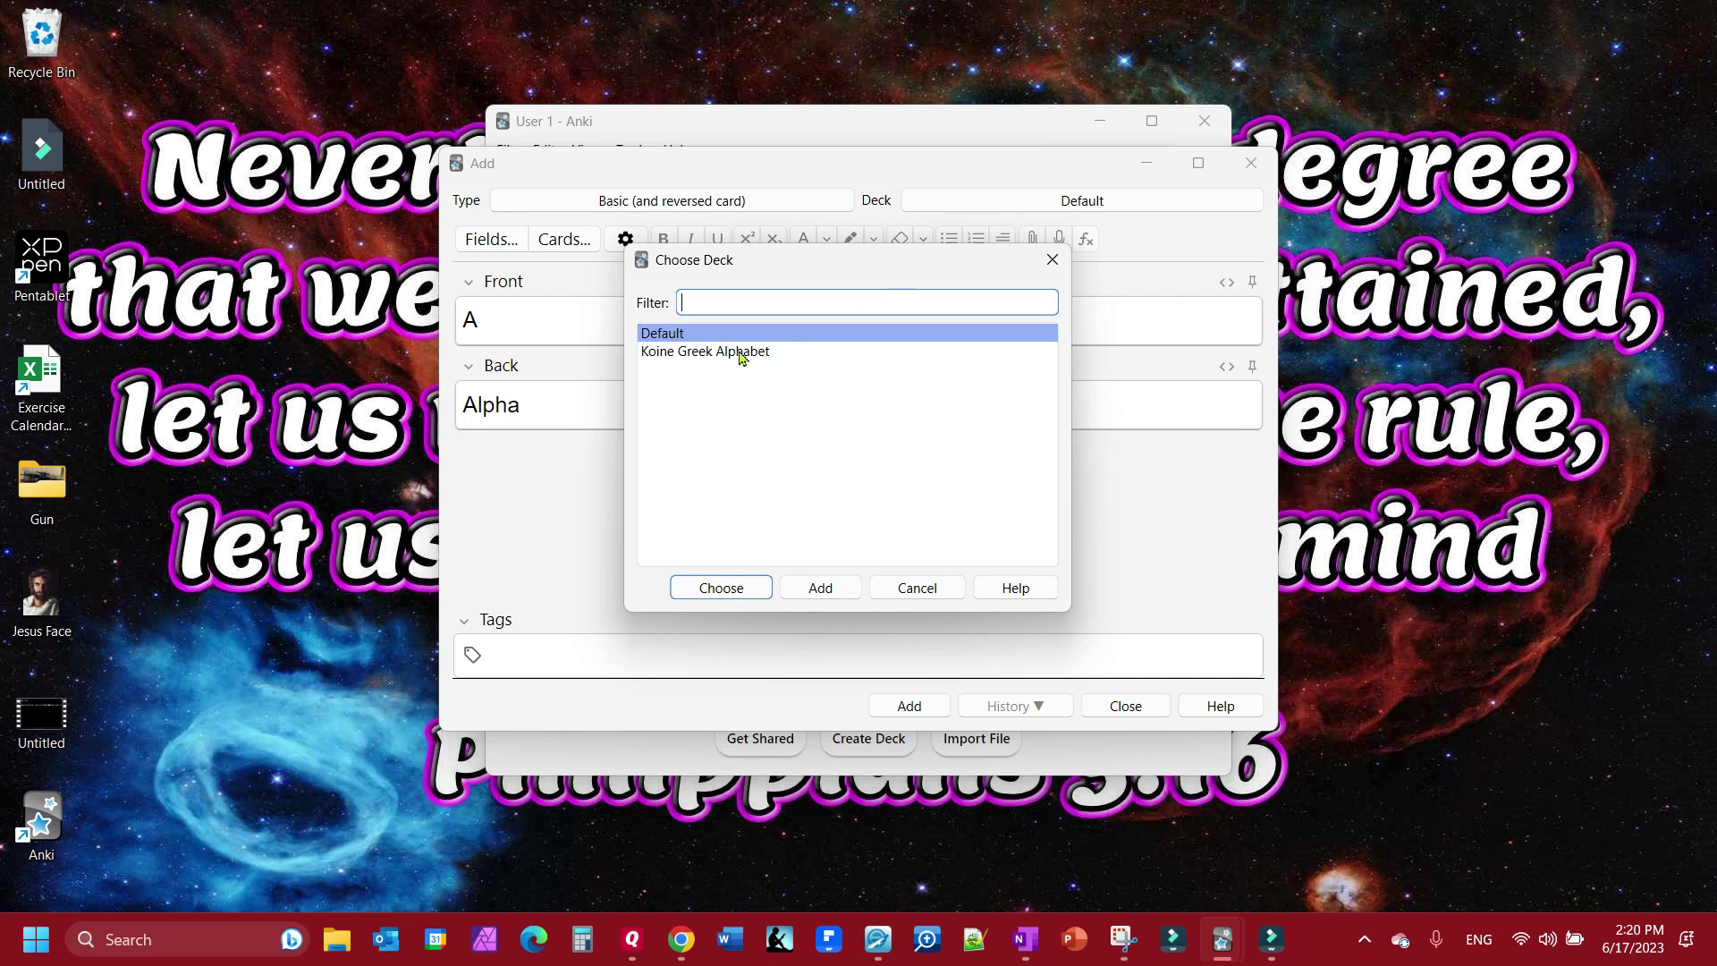
left_click(740, 352)
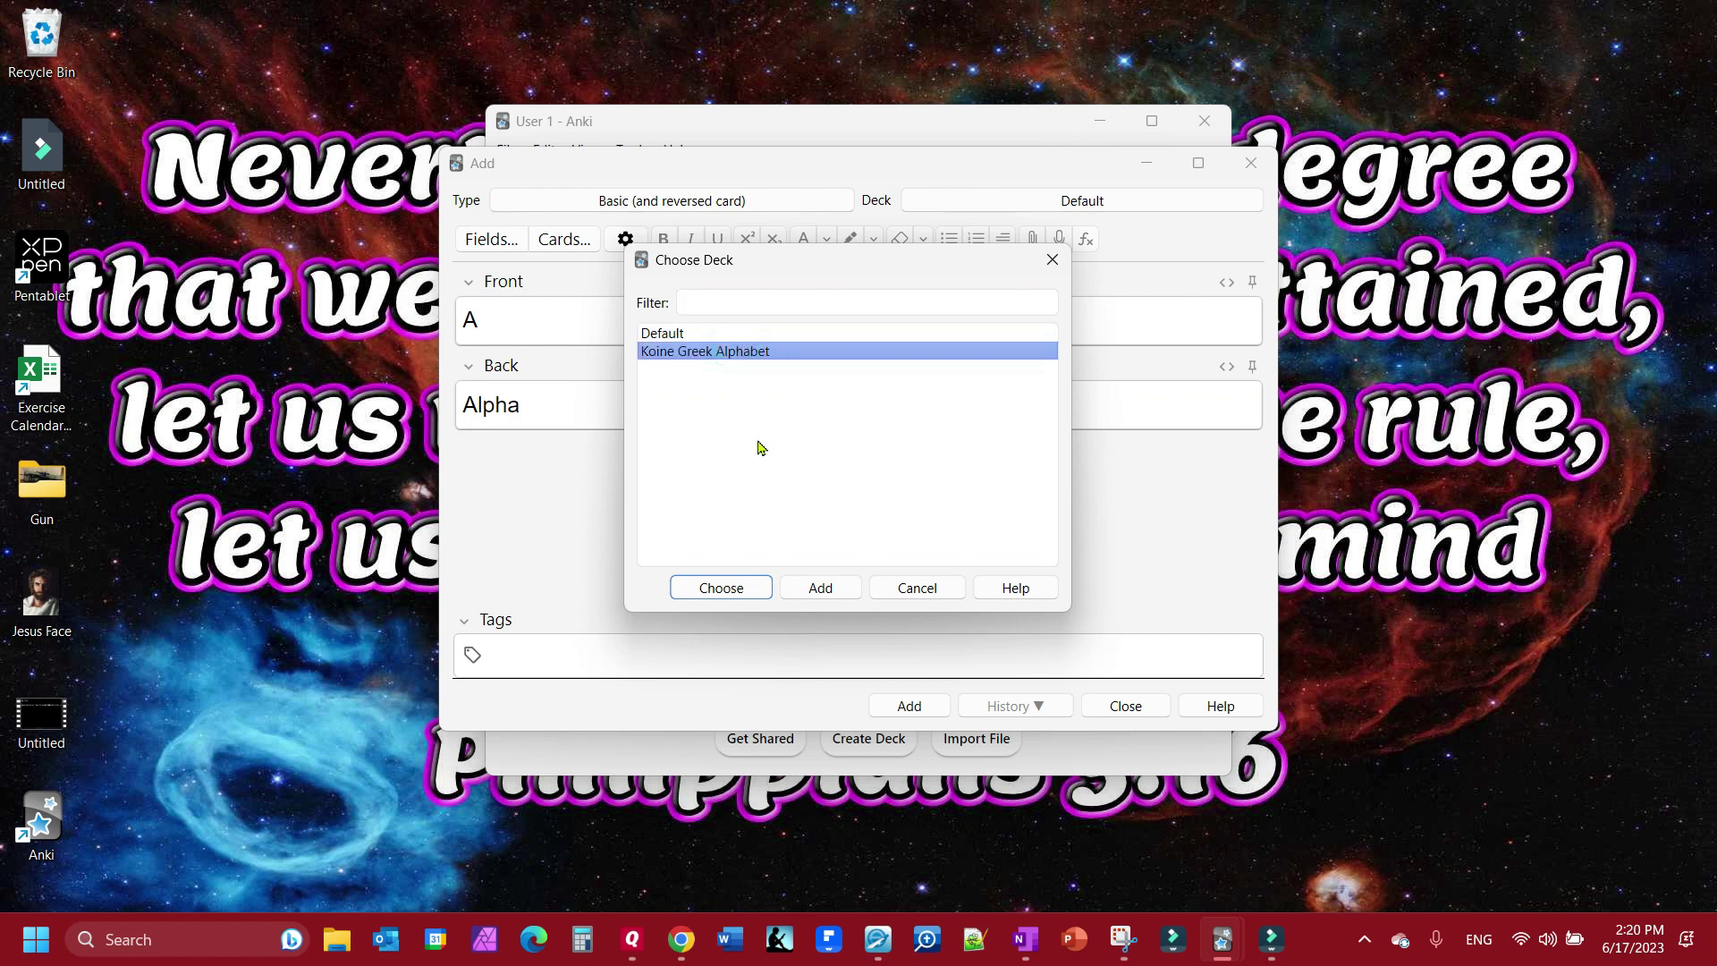
left_click(738, 590)
left_click(908, 706)
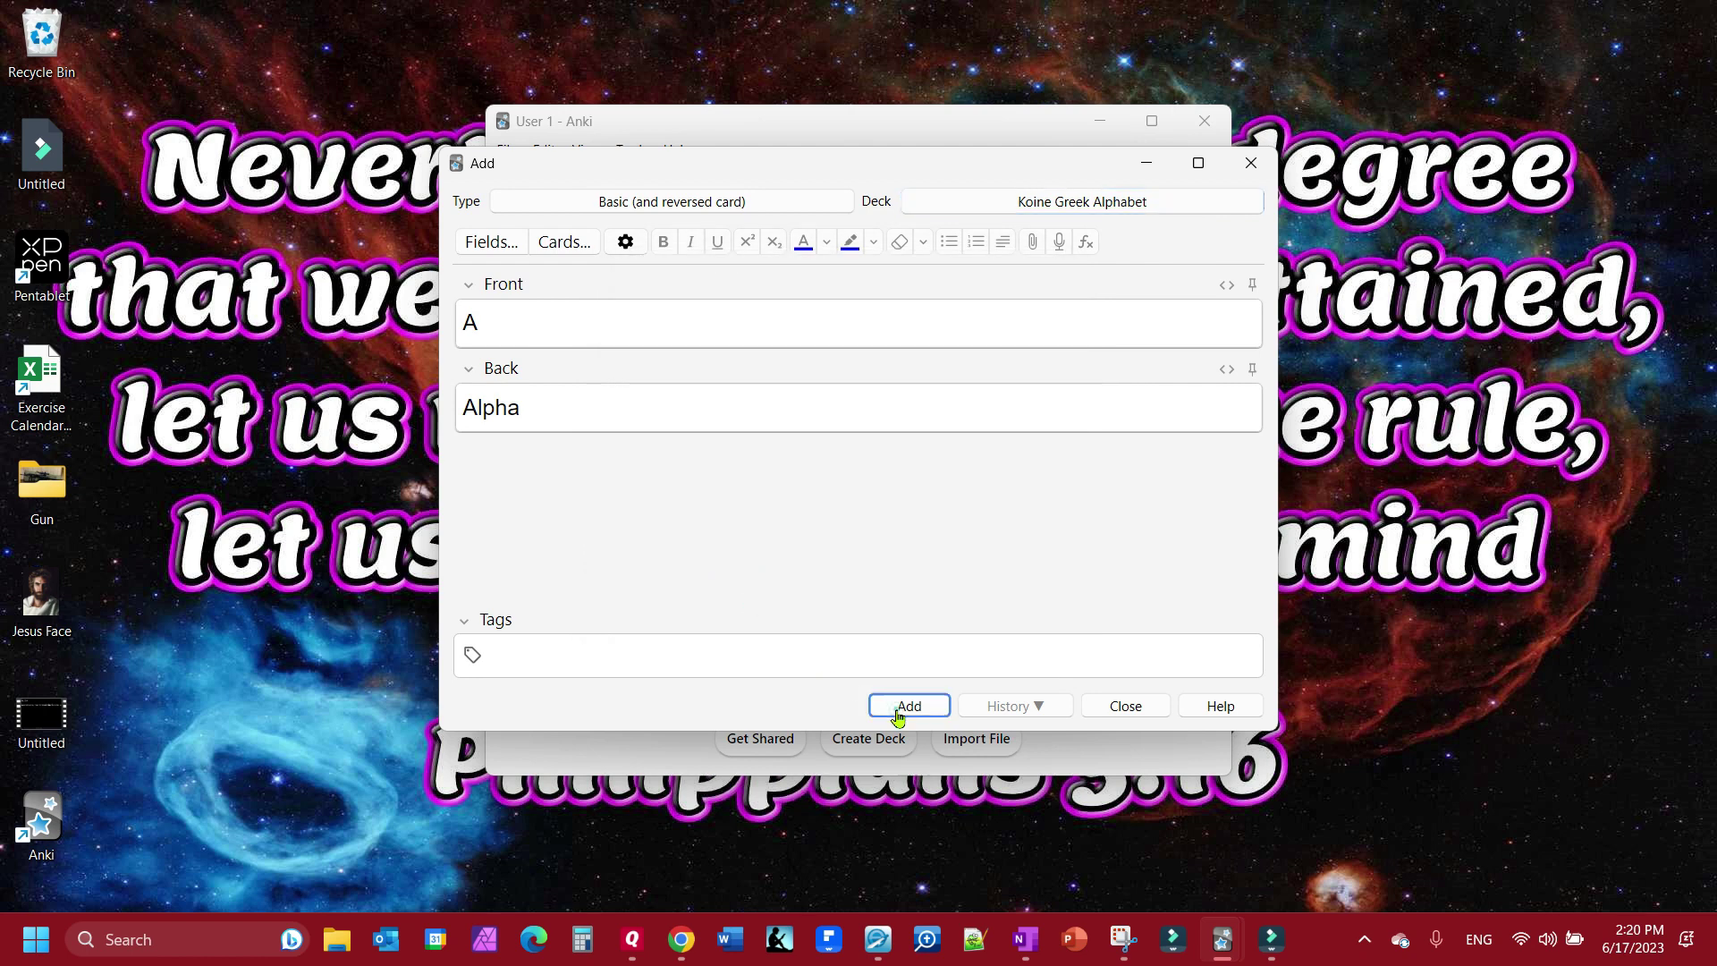
left_click(598, 331)
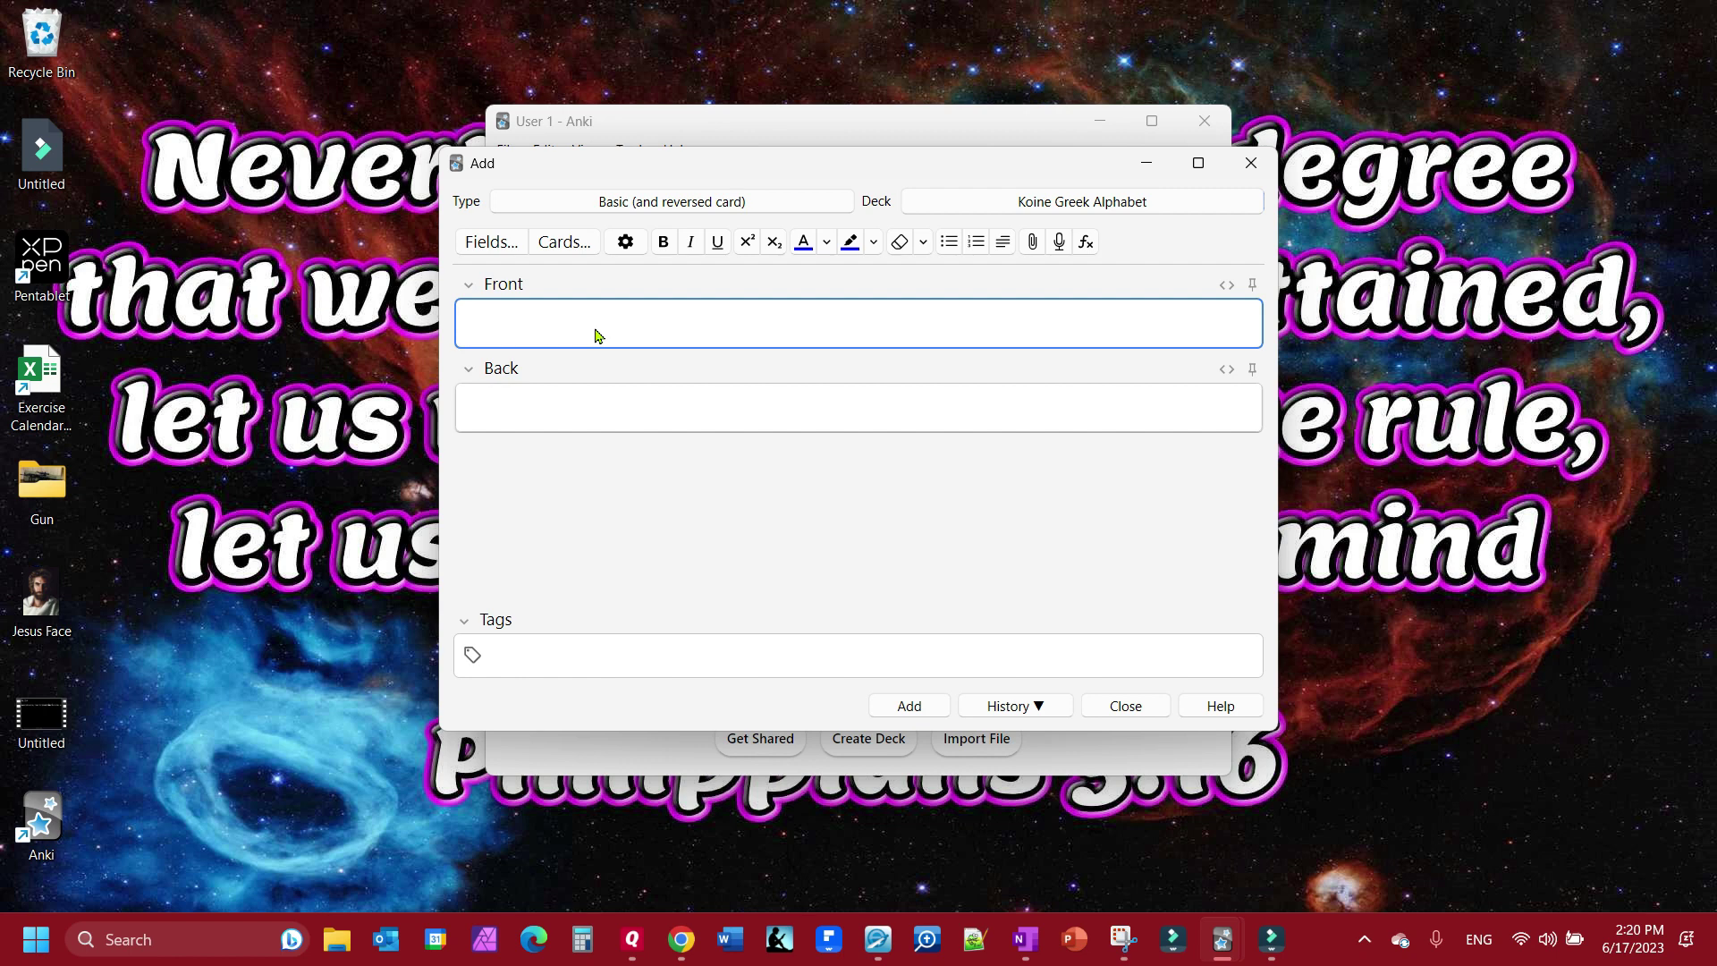
Add the α / alpha and Β / Beta cards
key("alt+shift")
type("α")
left_click(537, 418)
key("alt+shift")
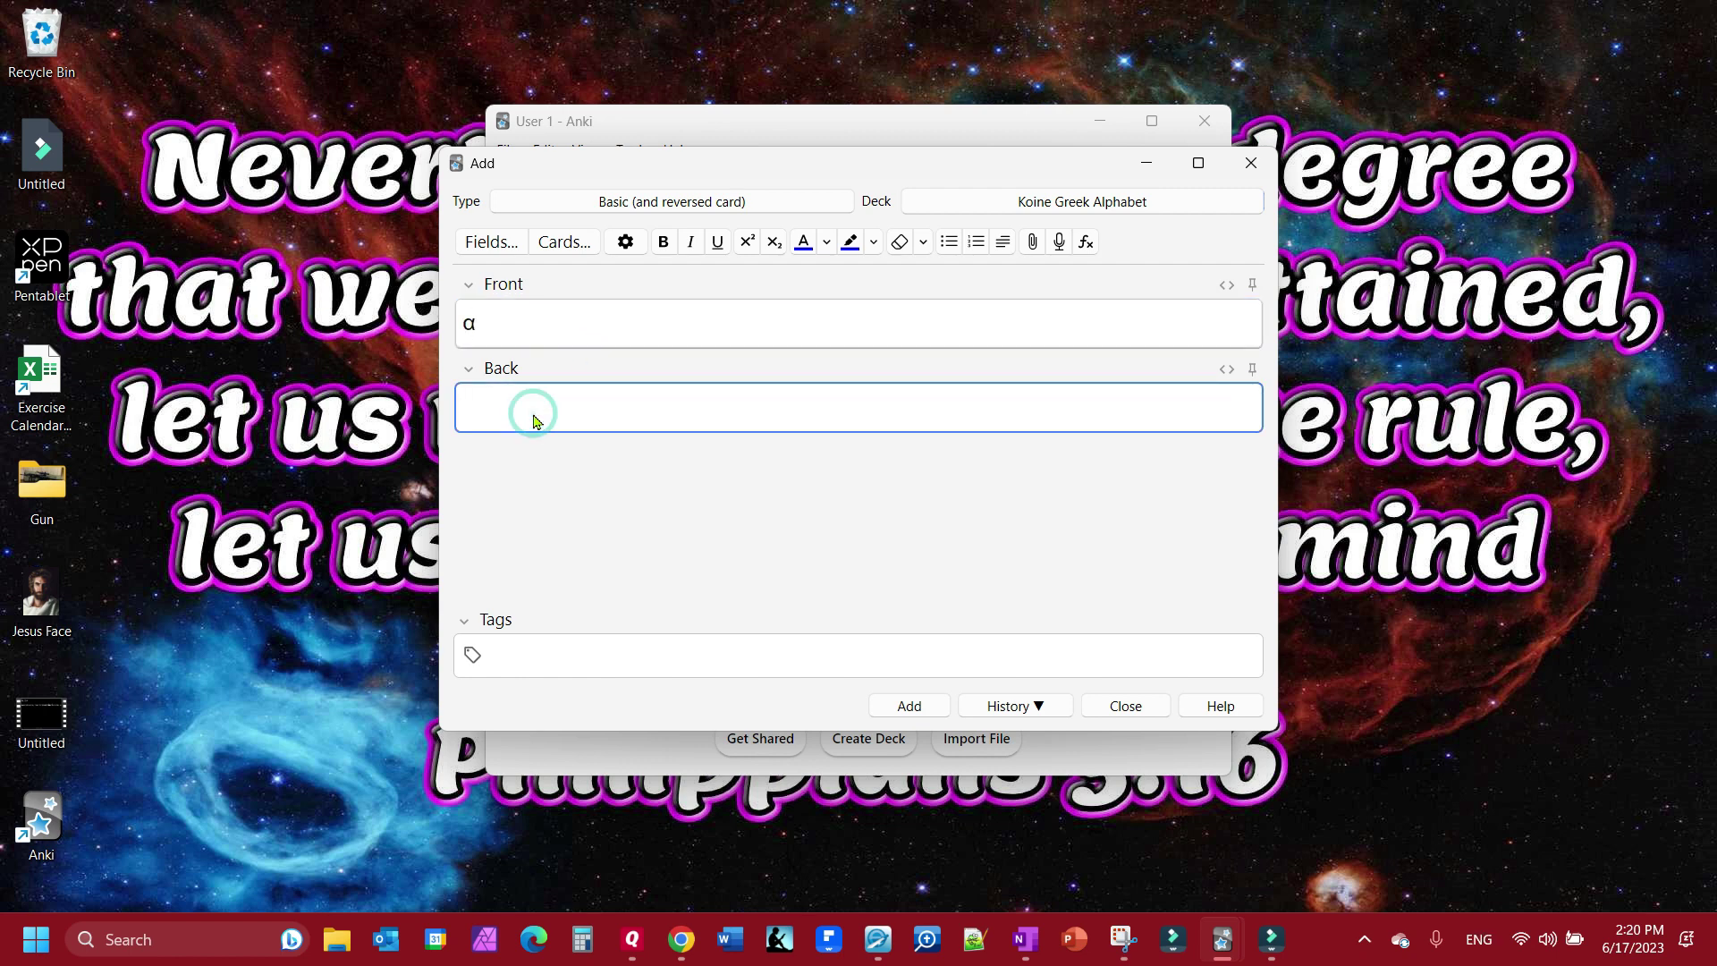
type("alpha")
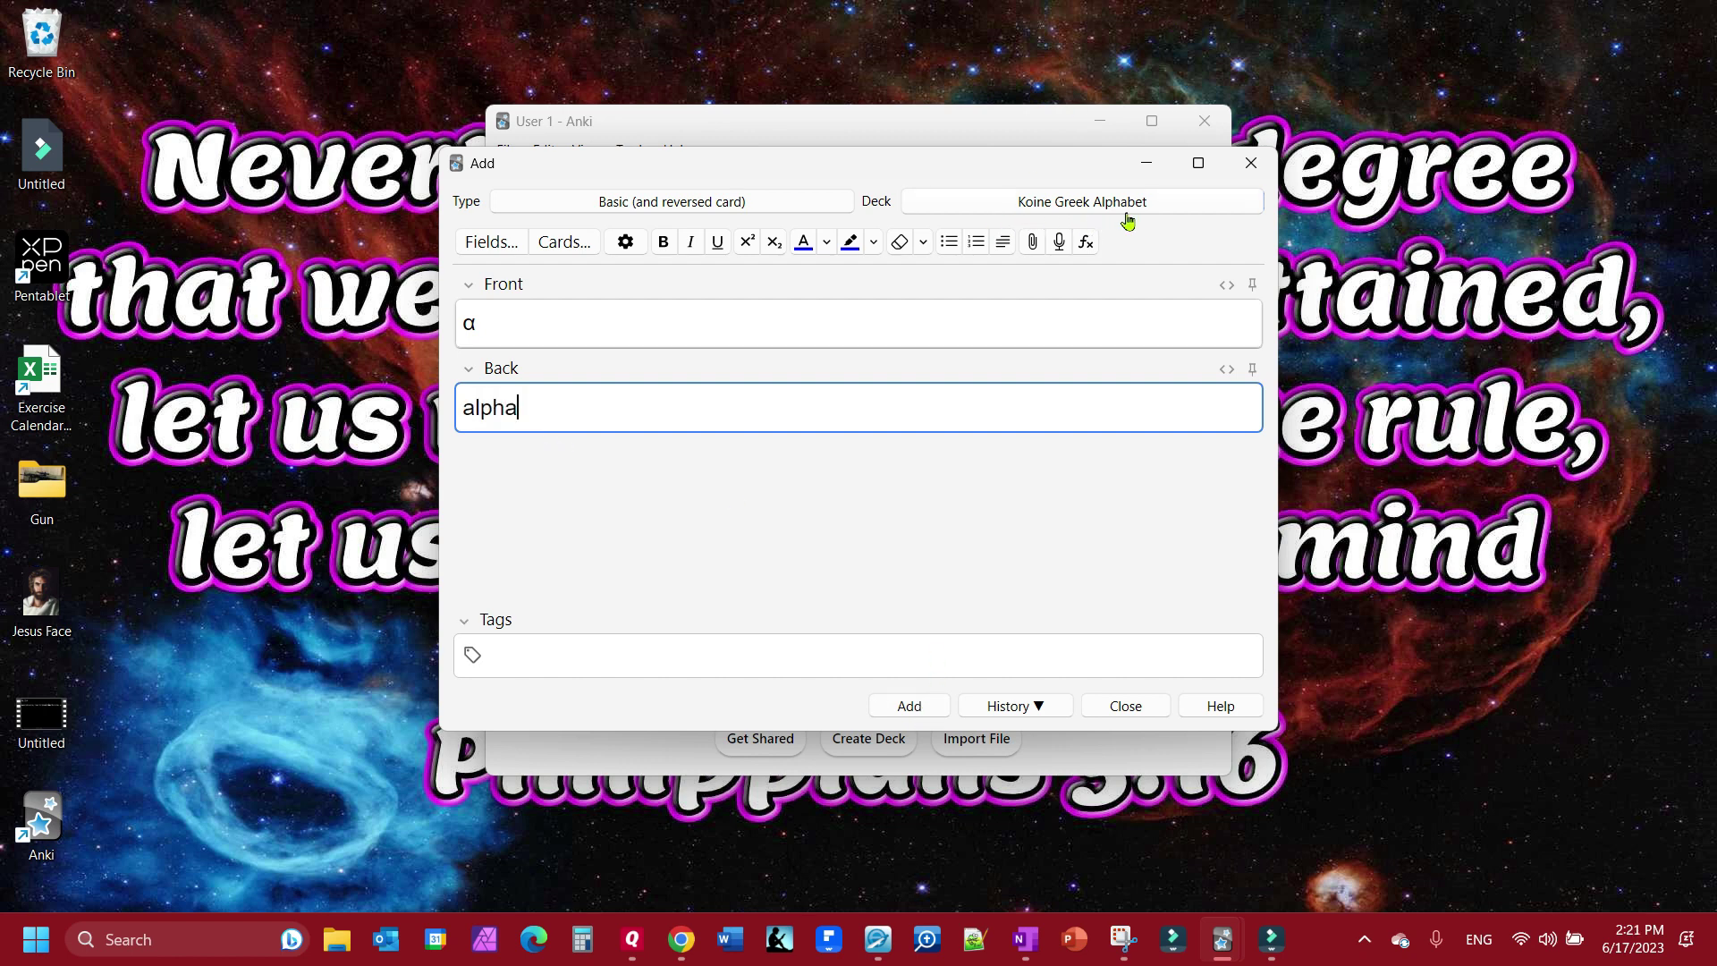
left_click(907, 708)
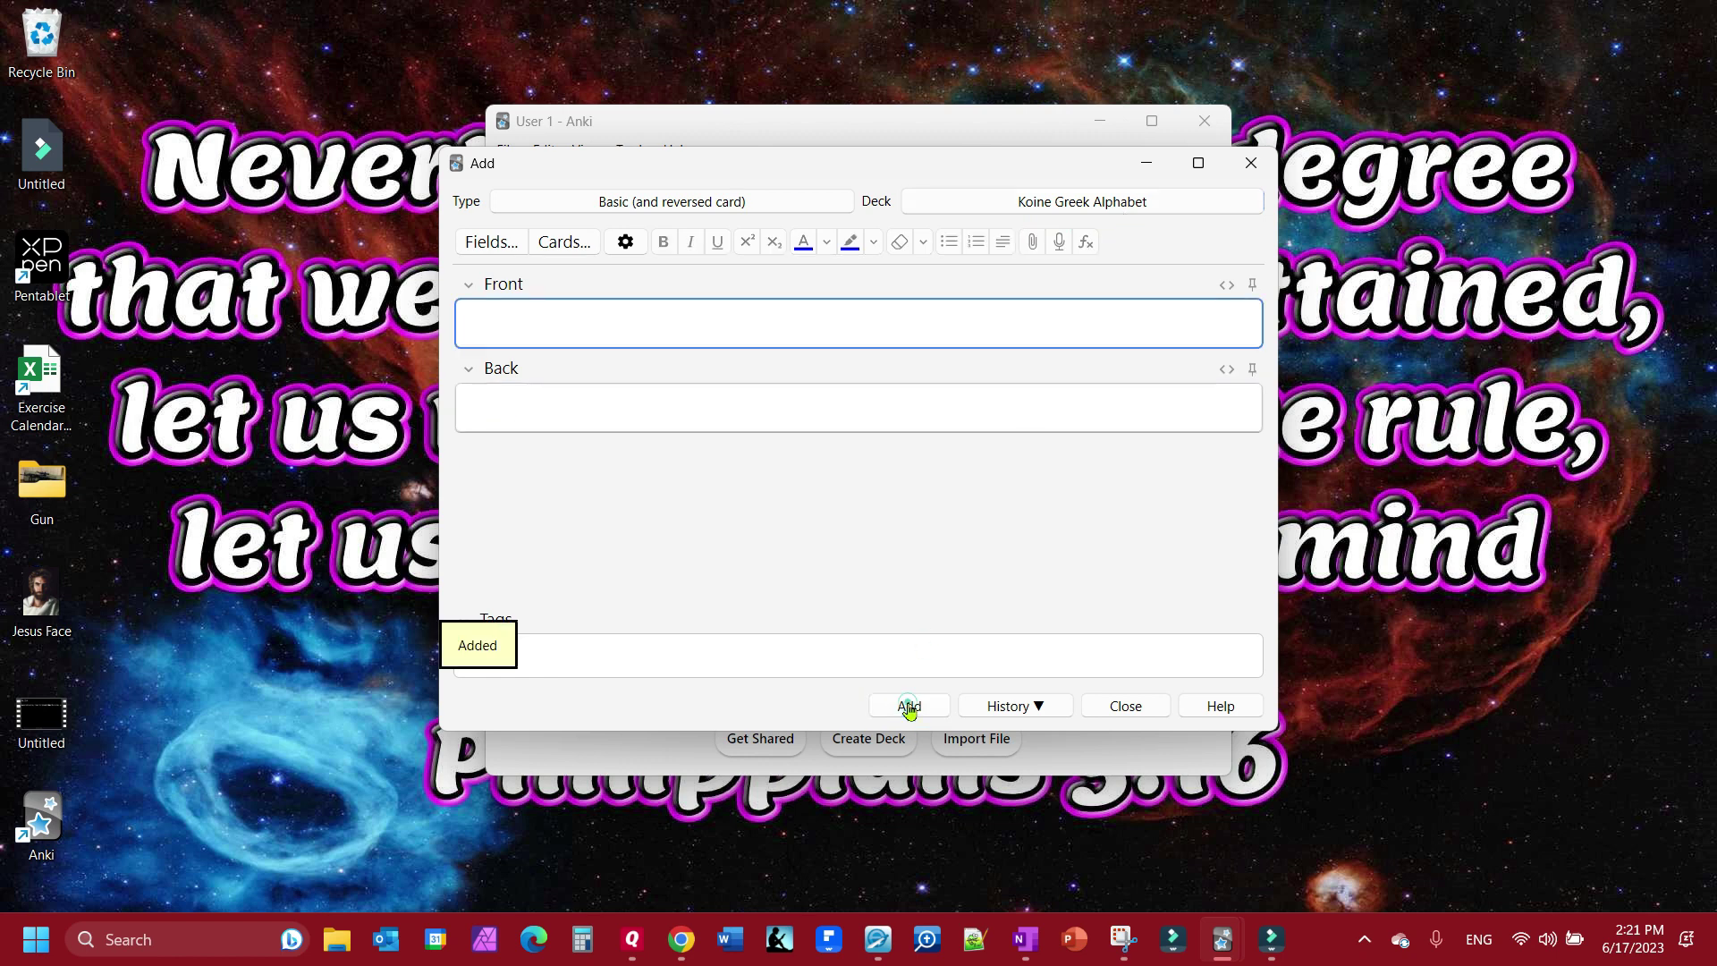
key("alt+shift")
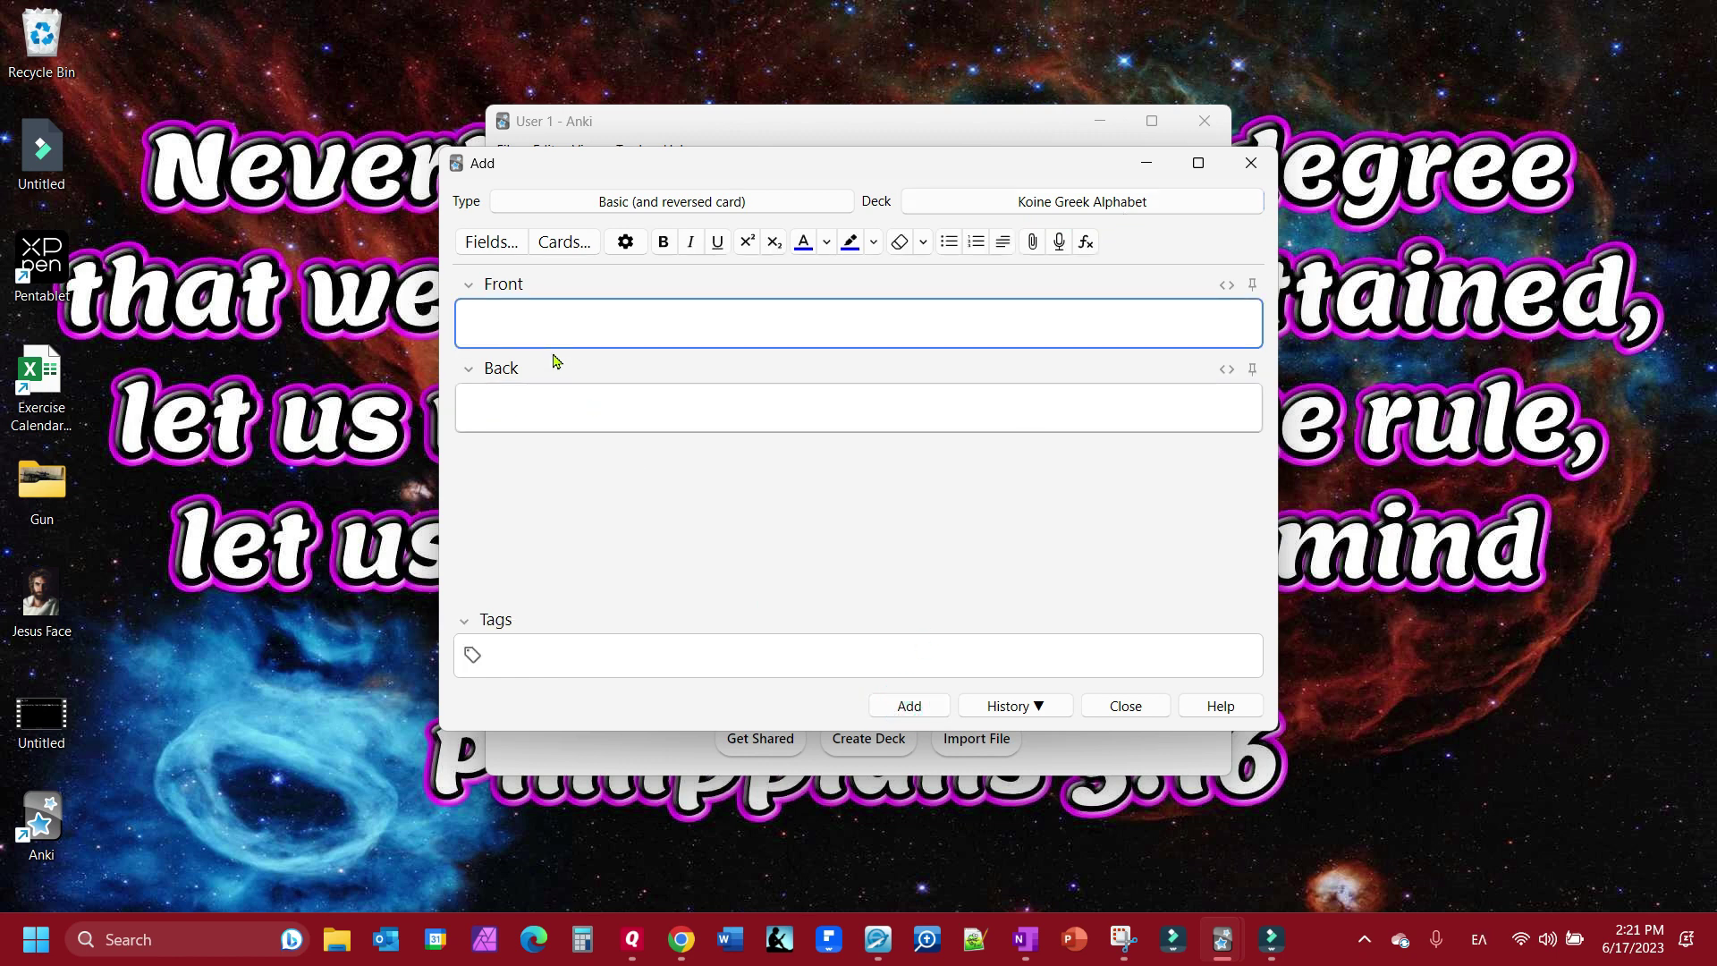
type("Β")
left_click(532, 424)
key("alt+shift")
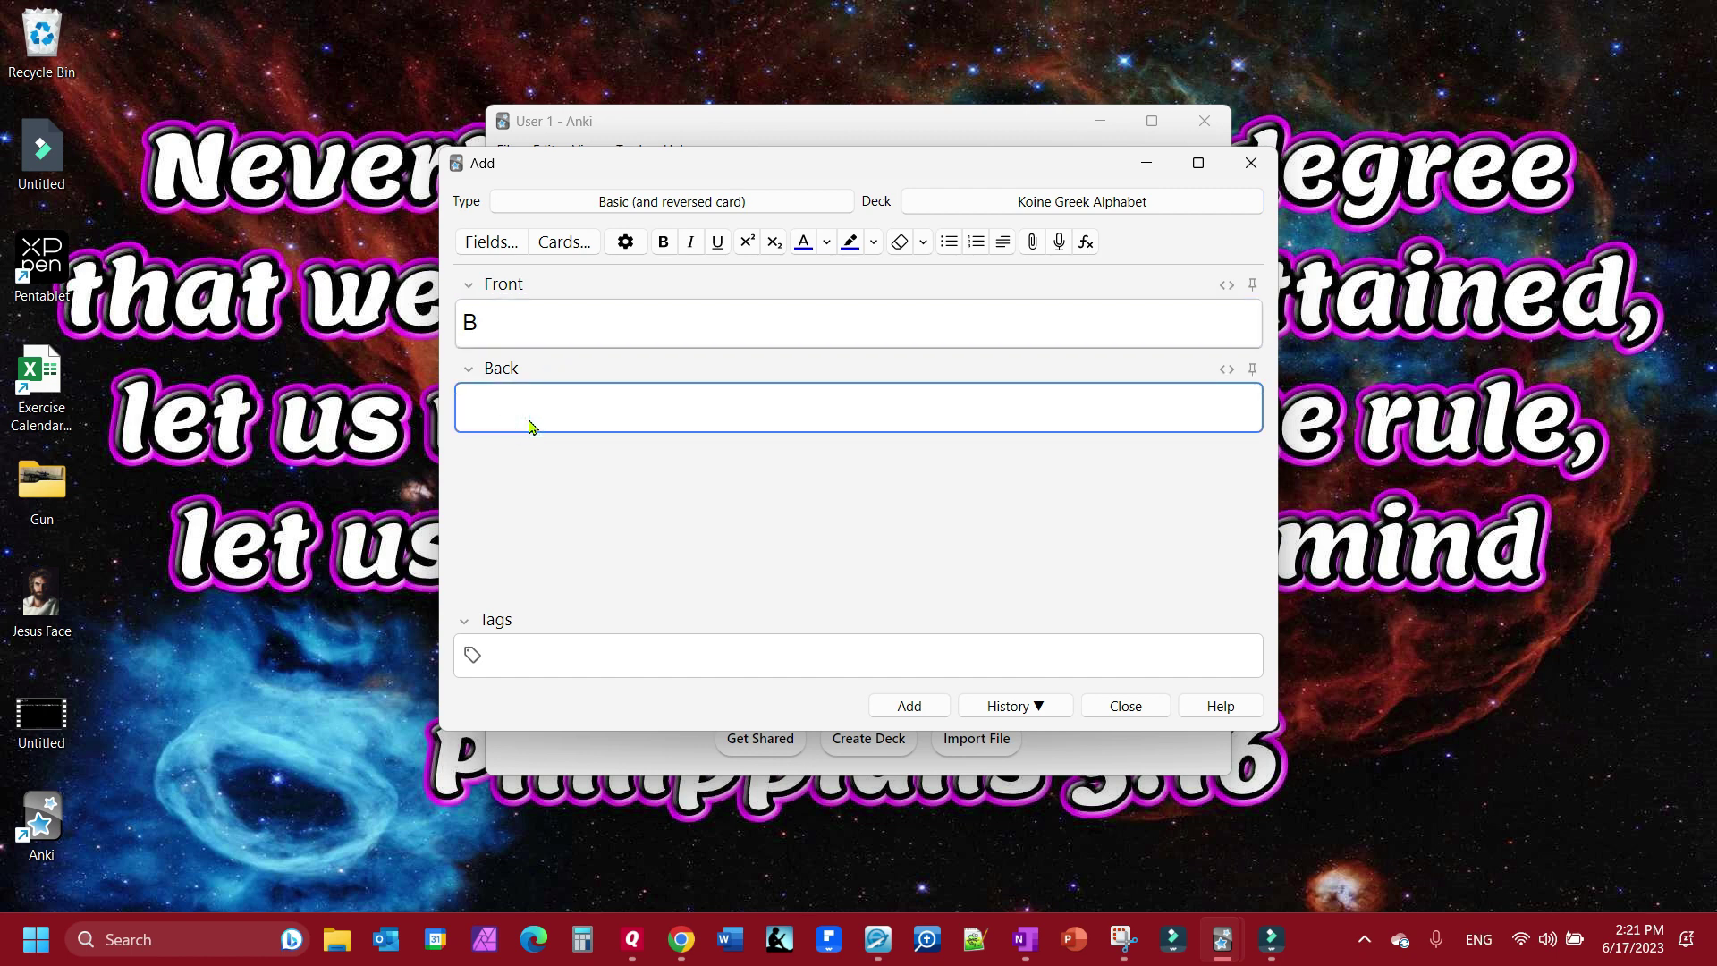
type("Beta")
left_click(919, 708)
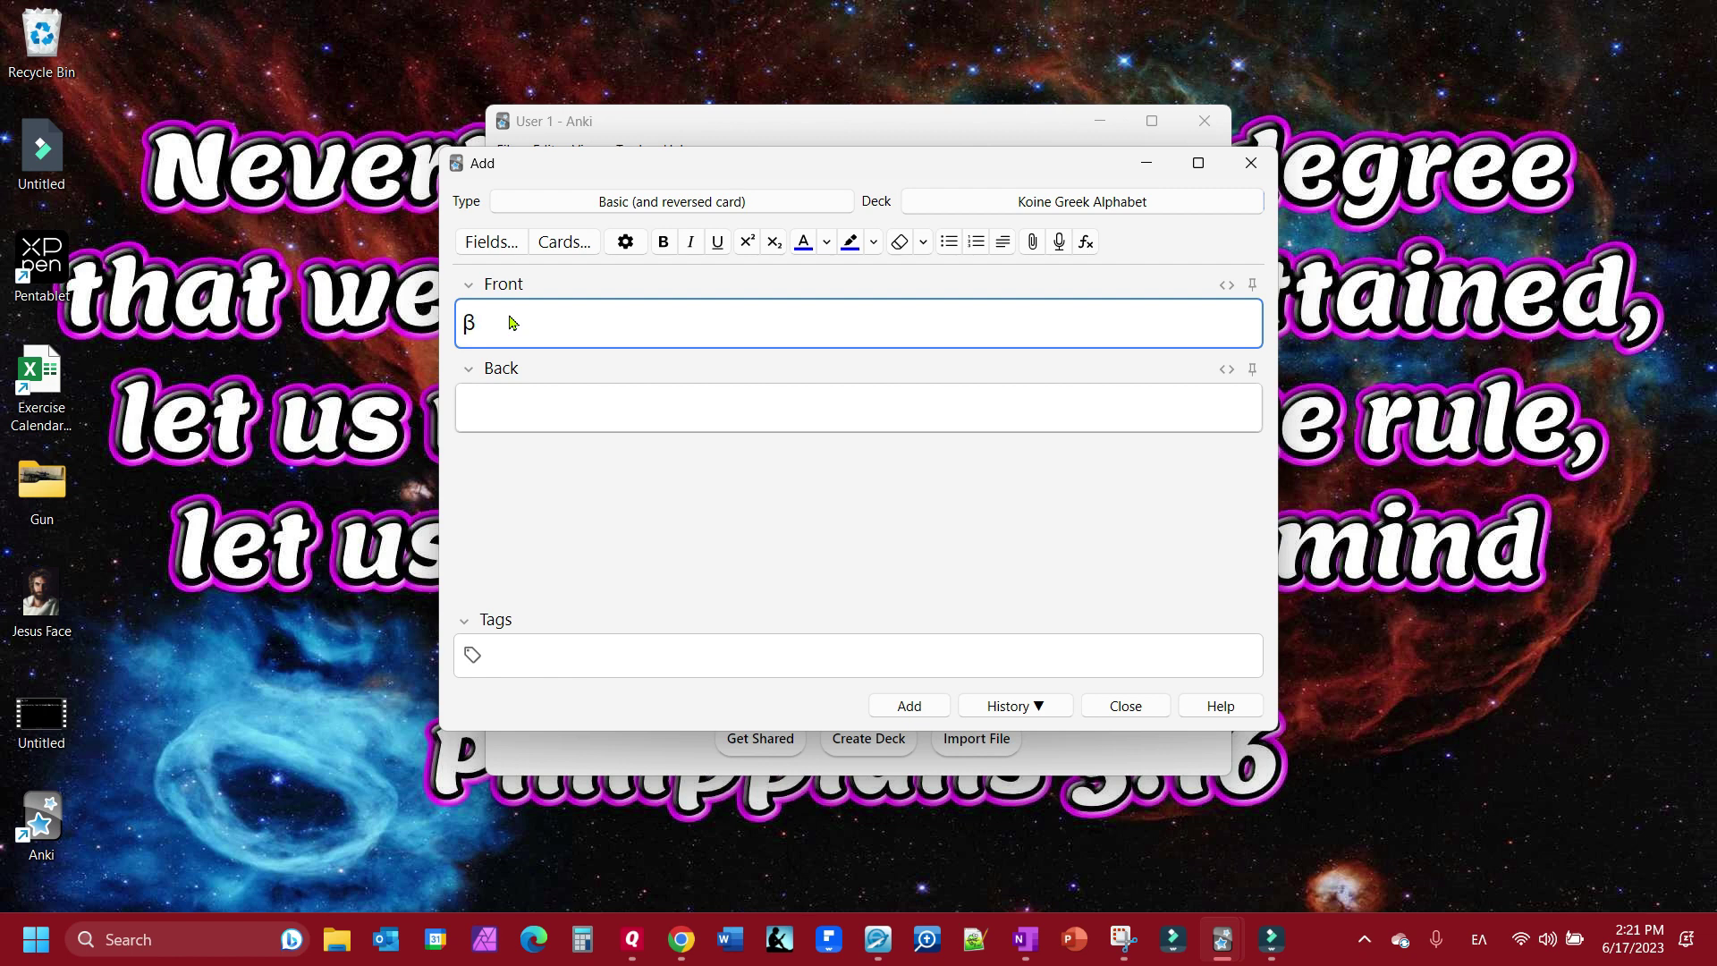
Add the β / beta and Γ / Gamma cards
left_click(490, 414)
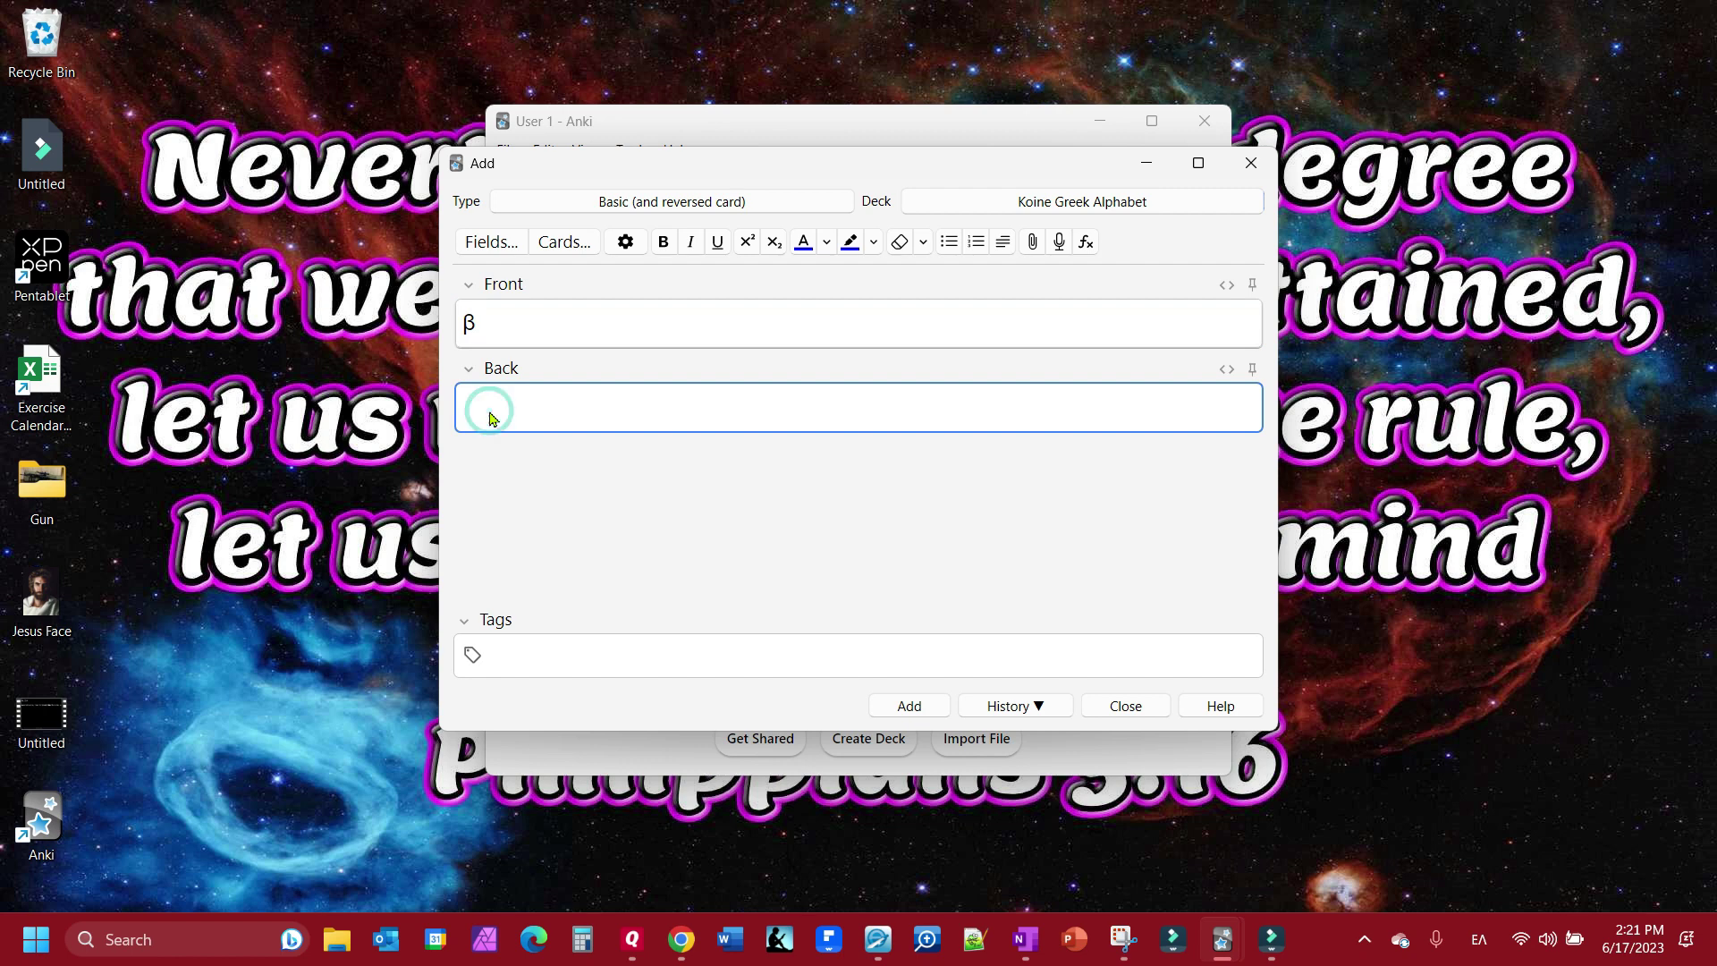
type("βετα")
key("BackSpace")
key("BackSpace")
key("BackSpace")
type("beta")
left_click(910, 706)
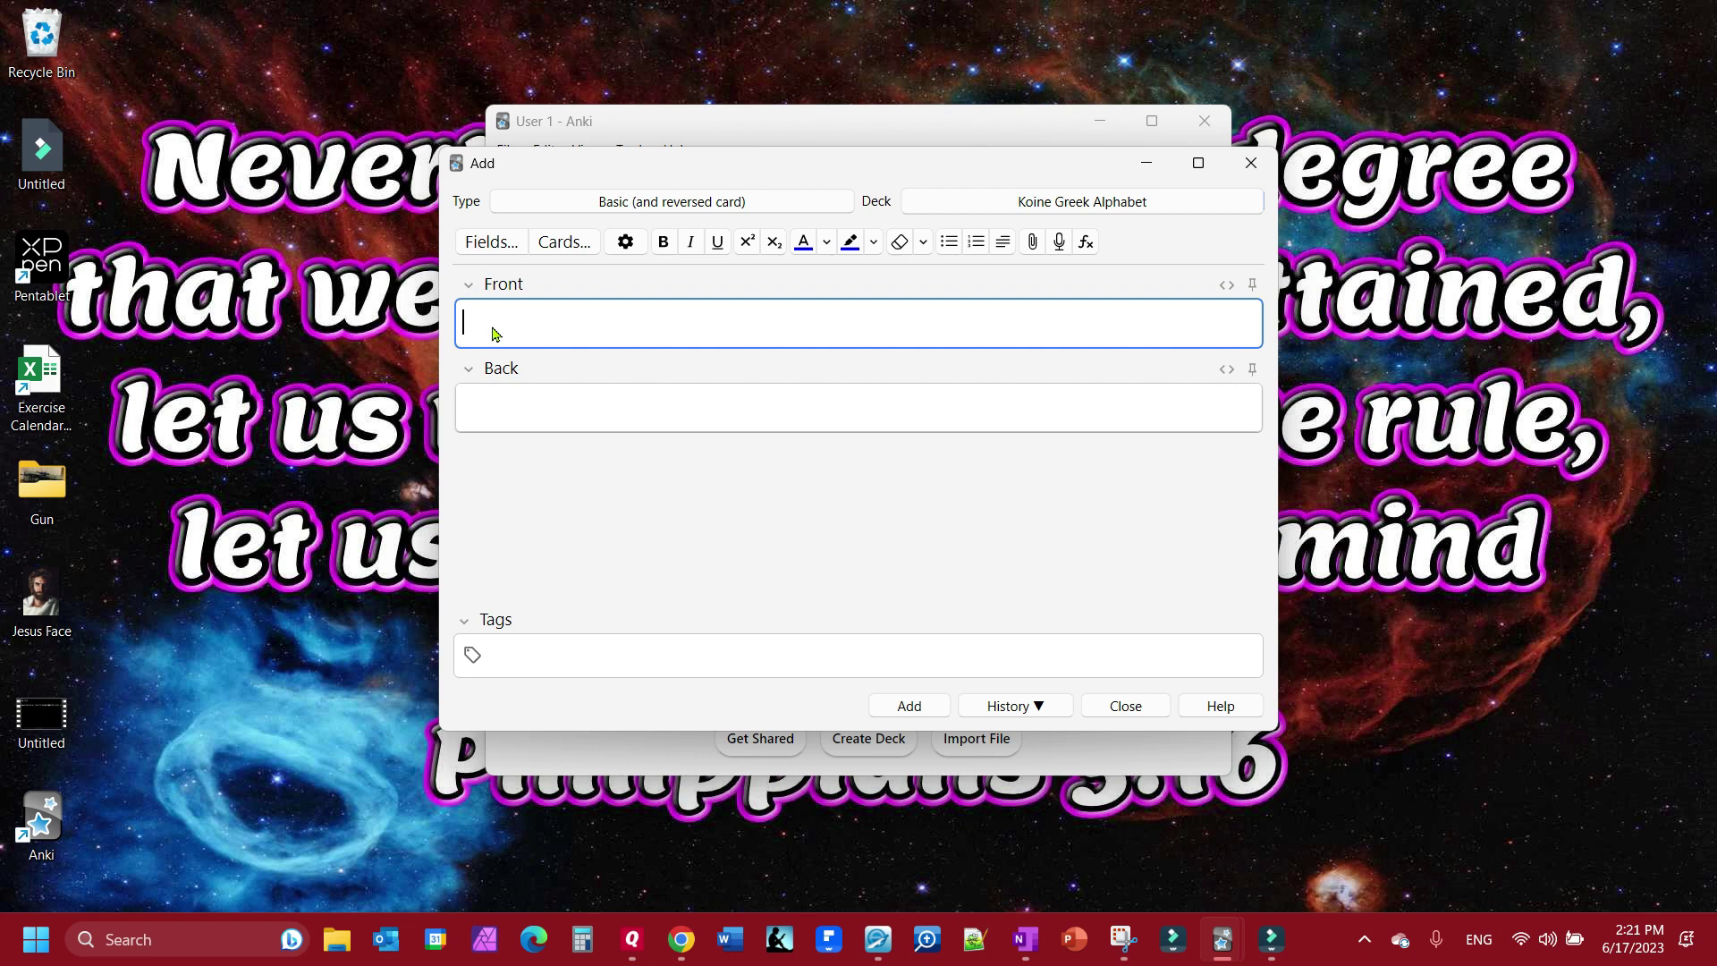
type("Γ")
left_click(488, 421)
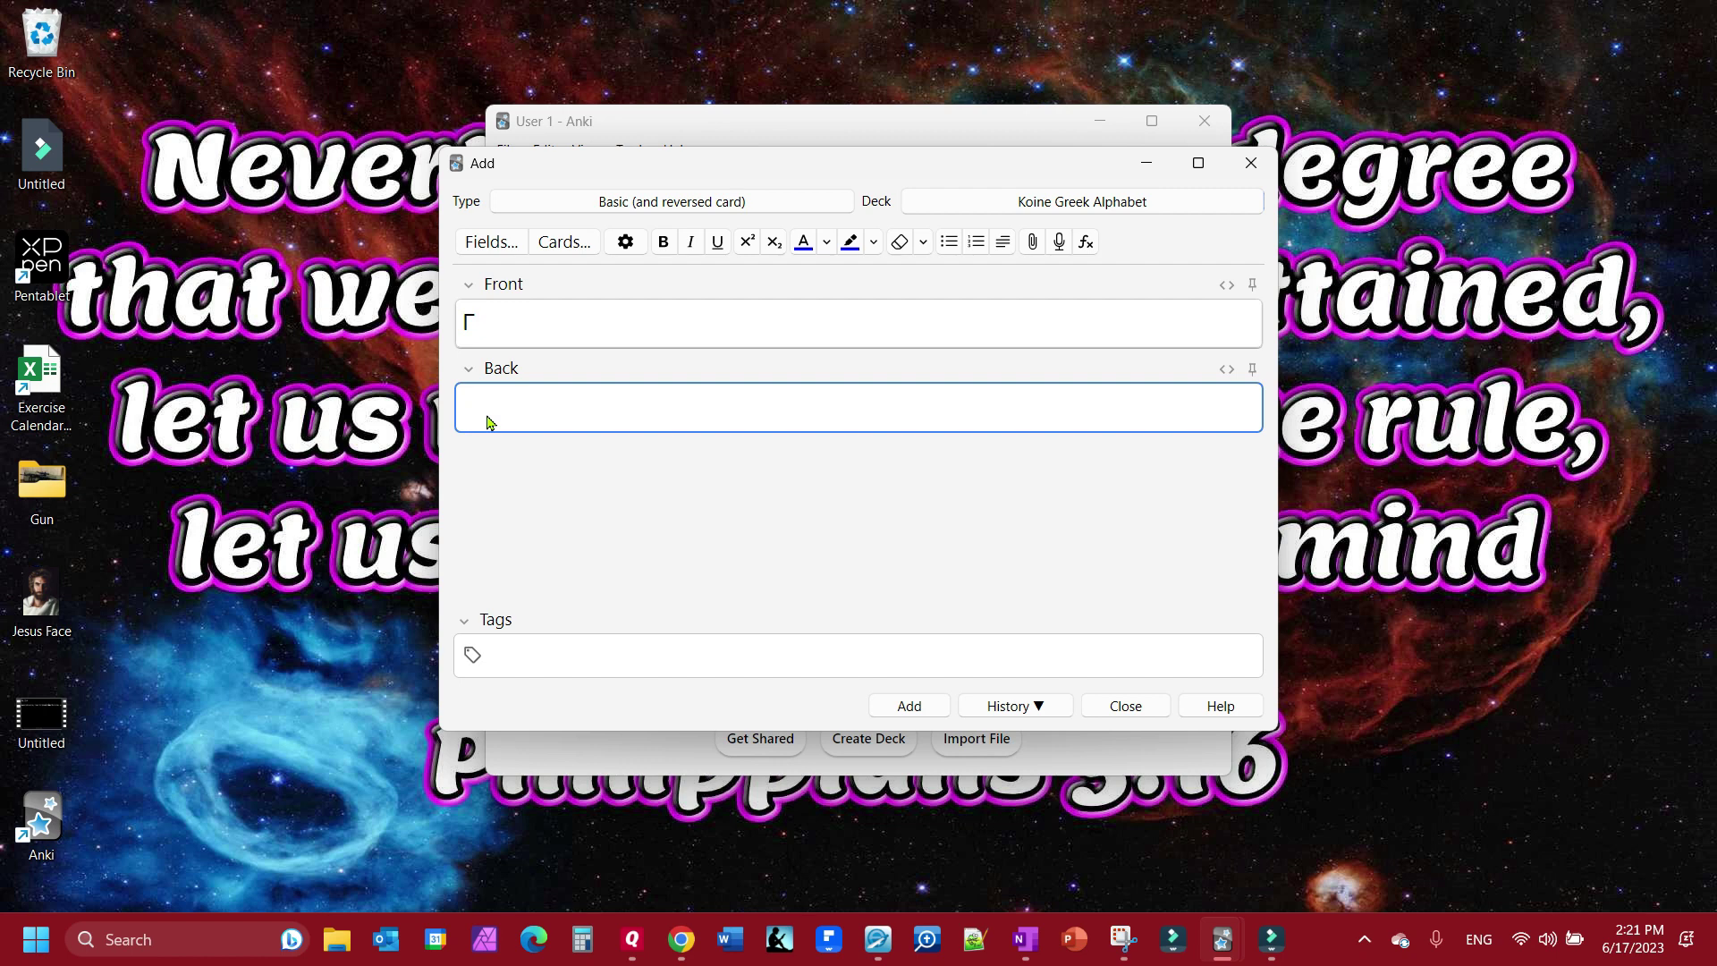
type("Gamma")
left_click(909, 706)
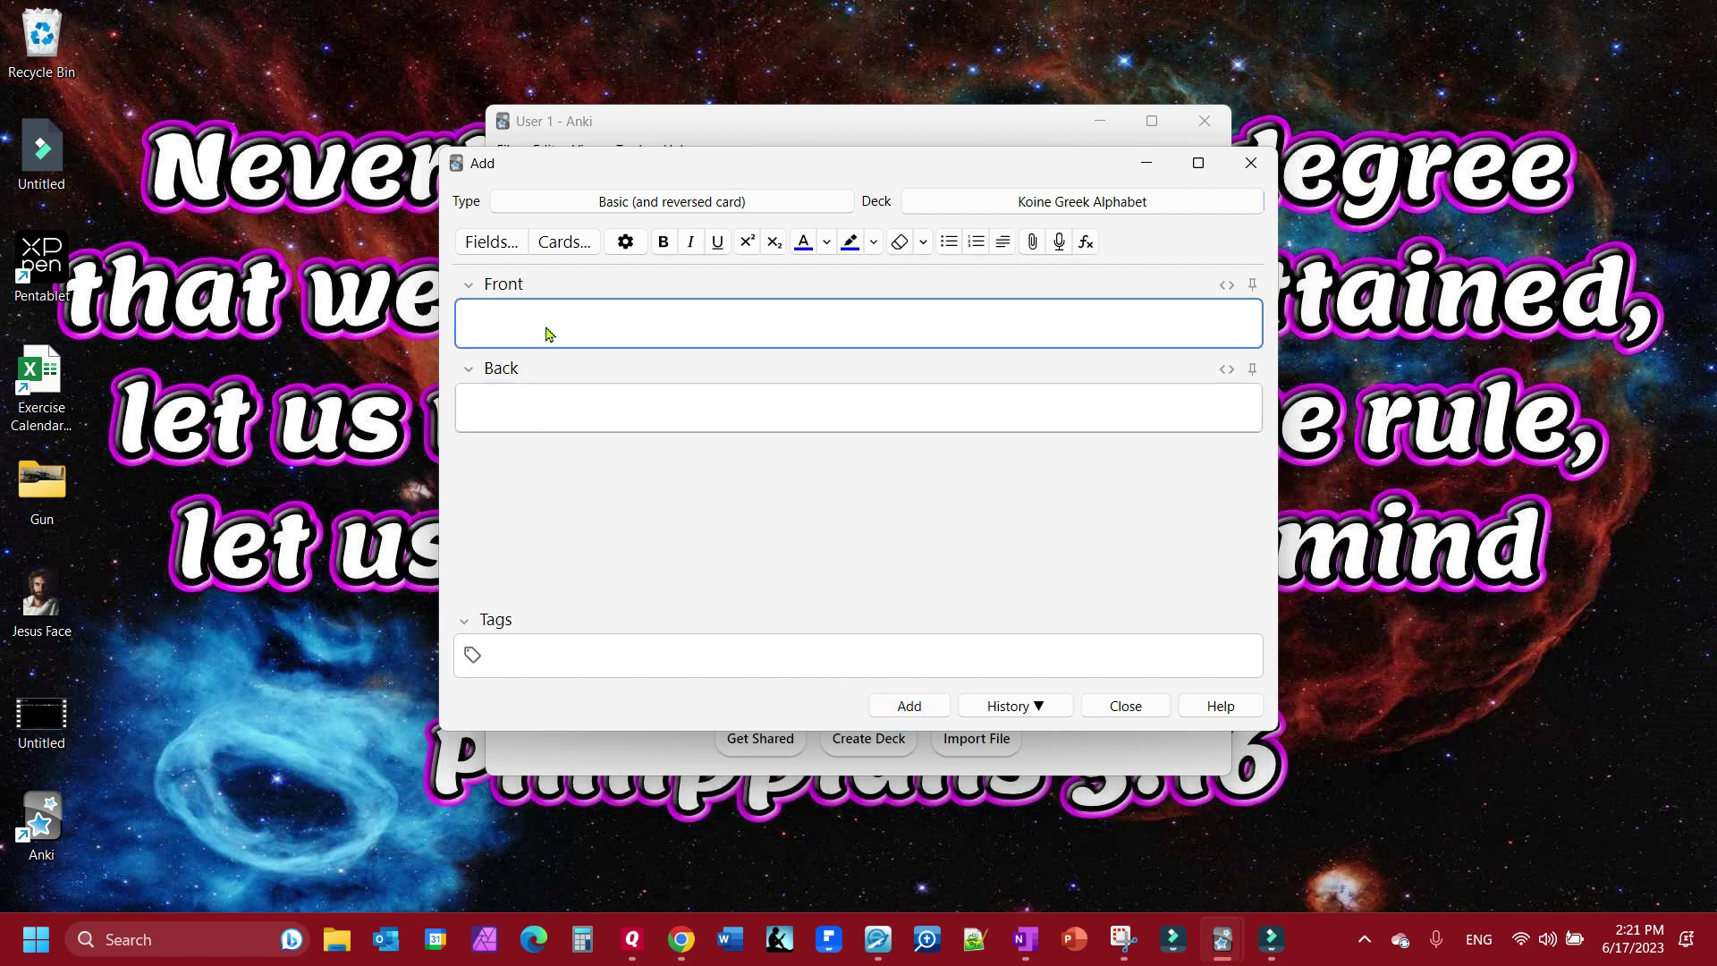
Add the γ / gamma card and close the Add window
type("γ")
left_click(519, 418)
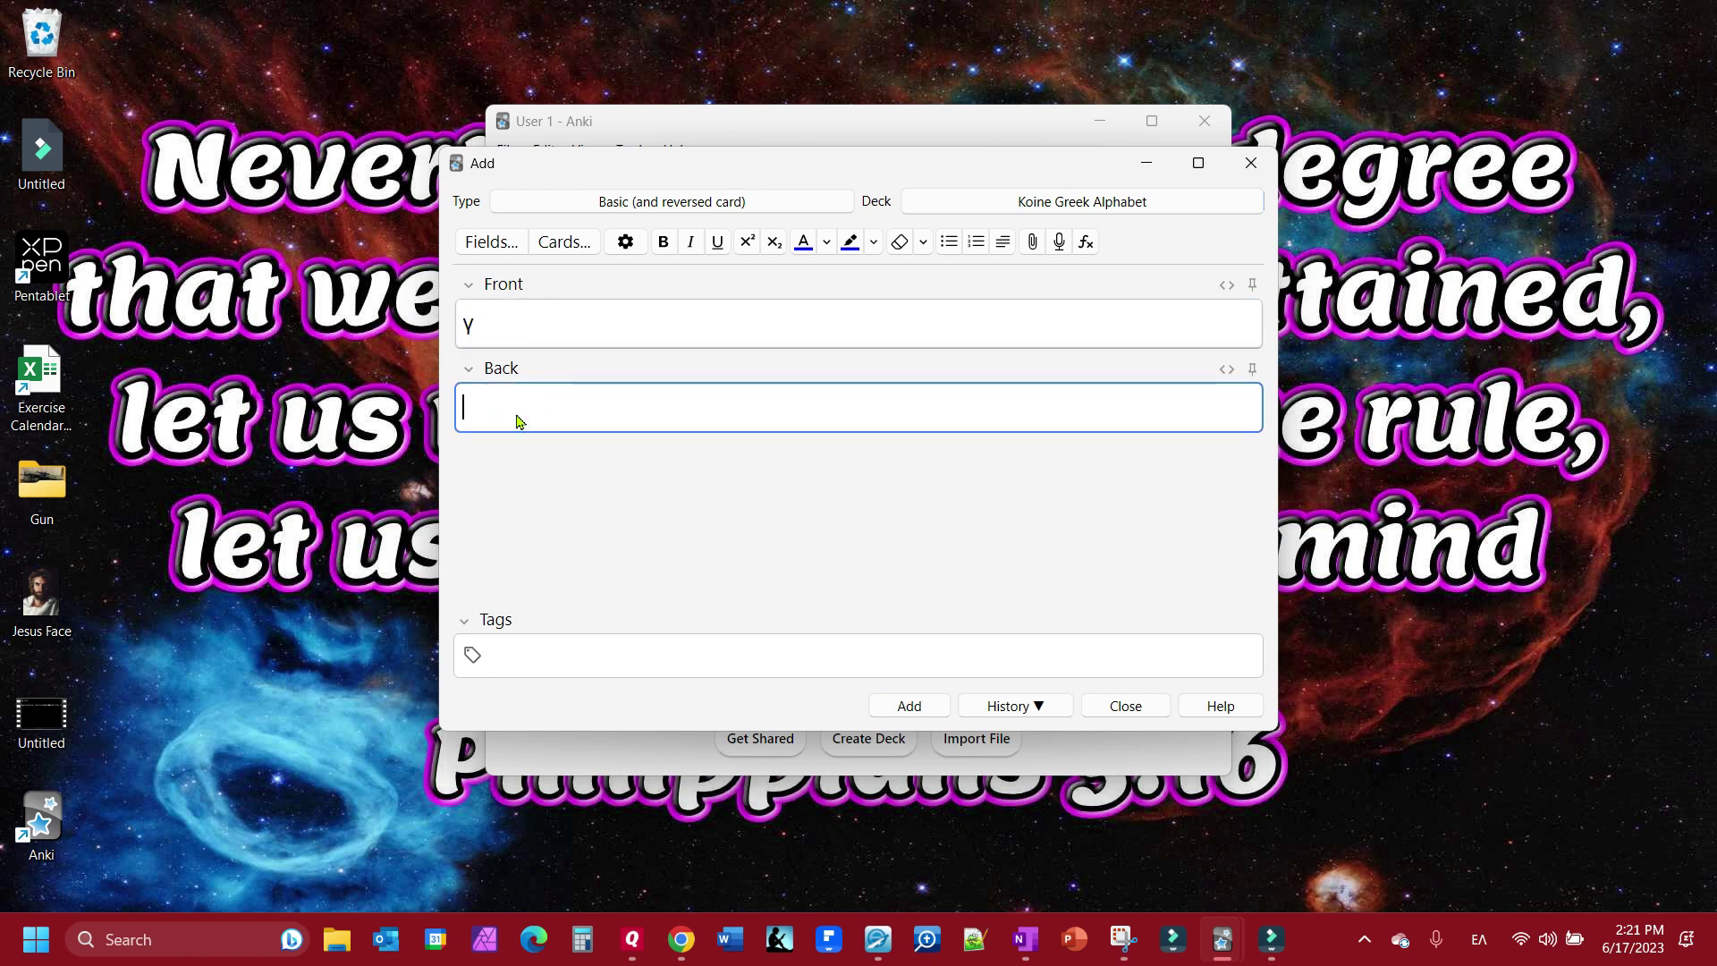
key("alt+shift")
type("gamma")
left_click(912, 706)
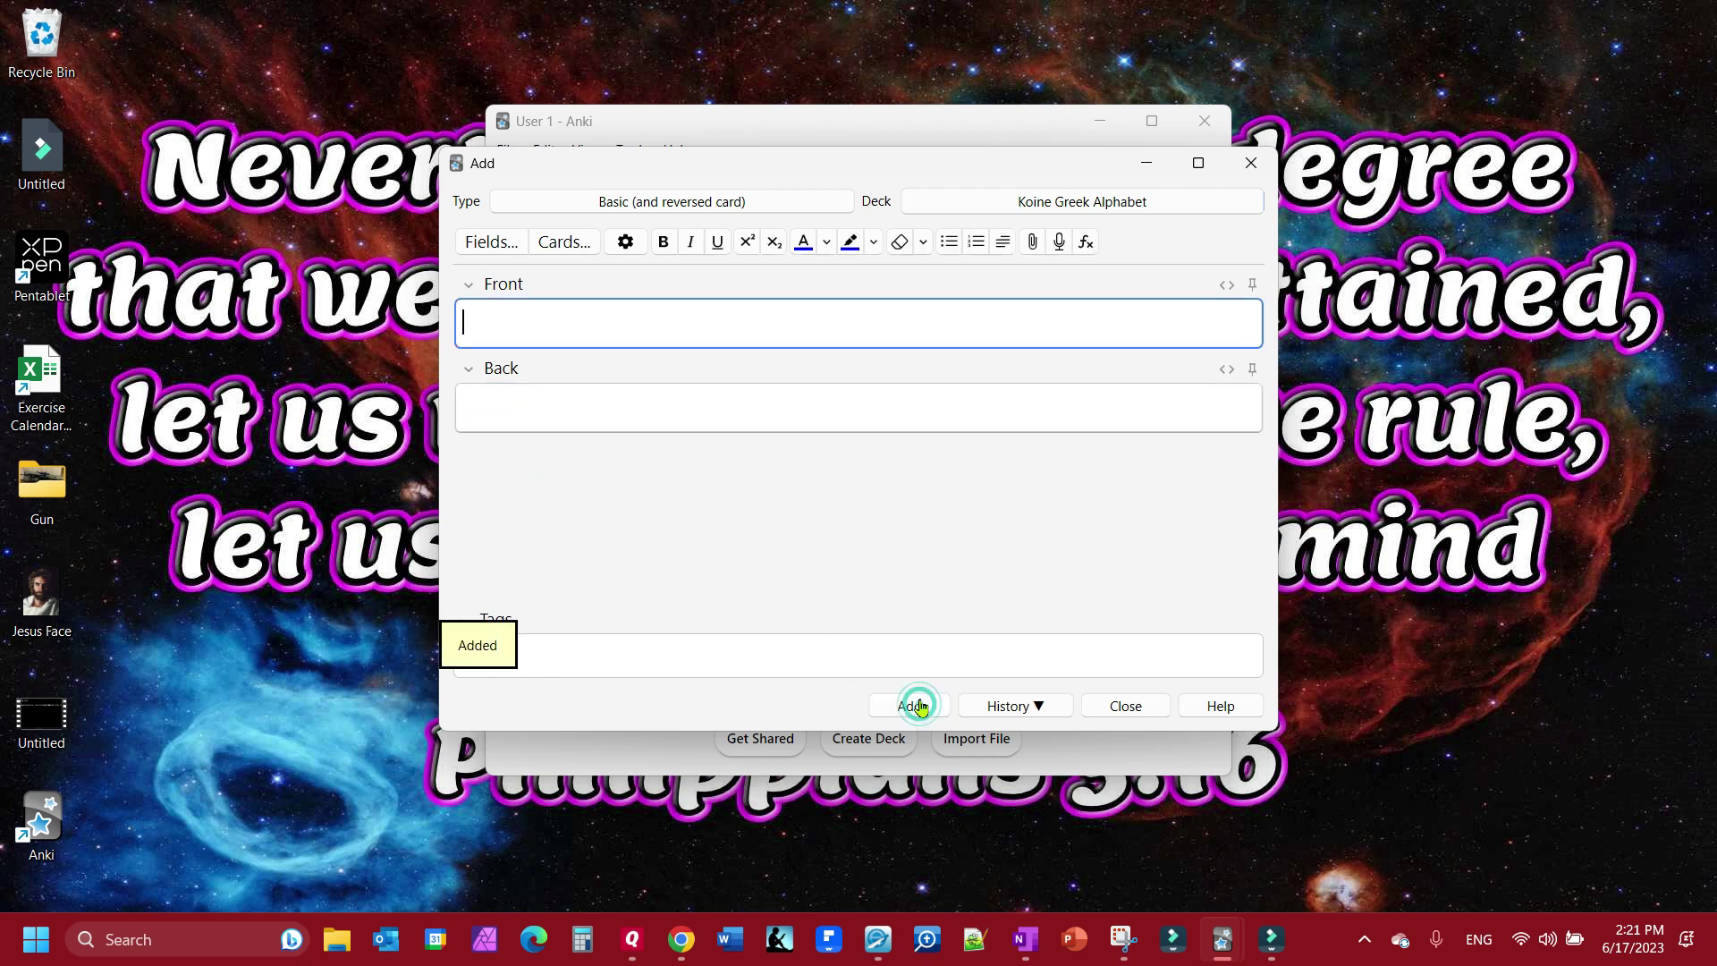
left_click(1134, 710)
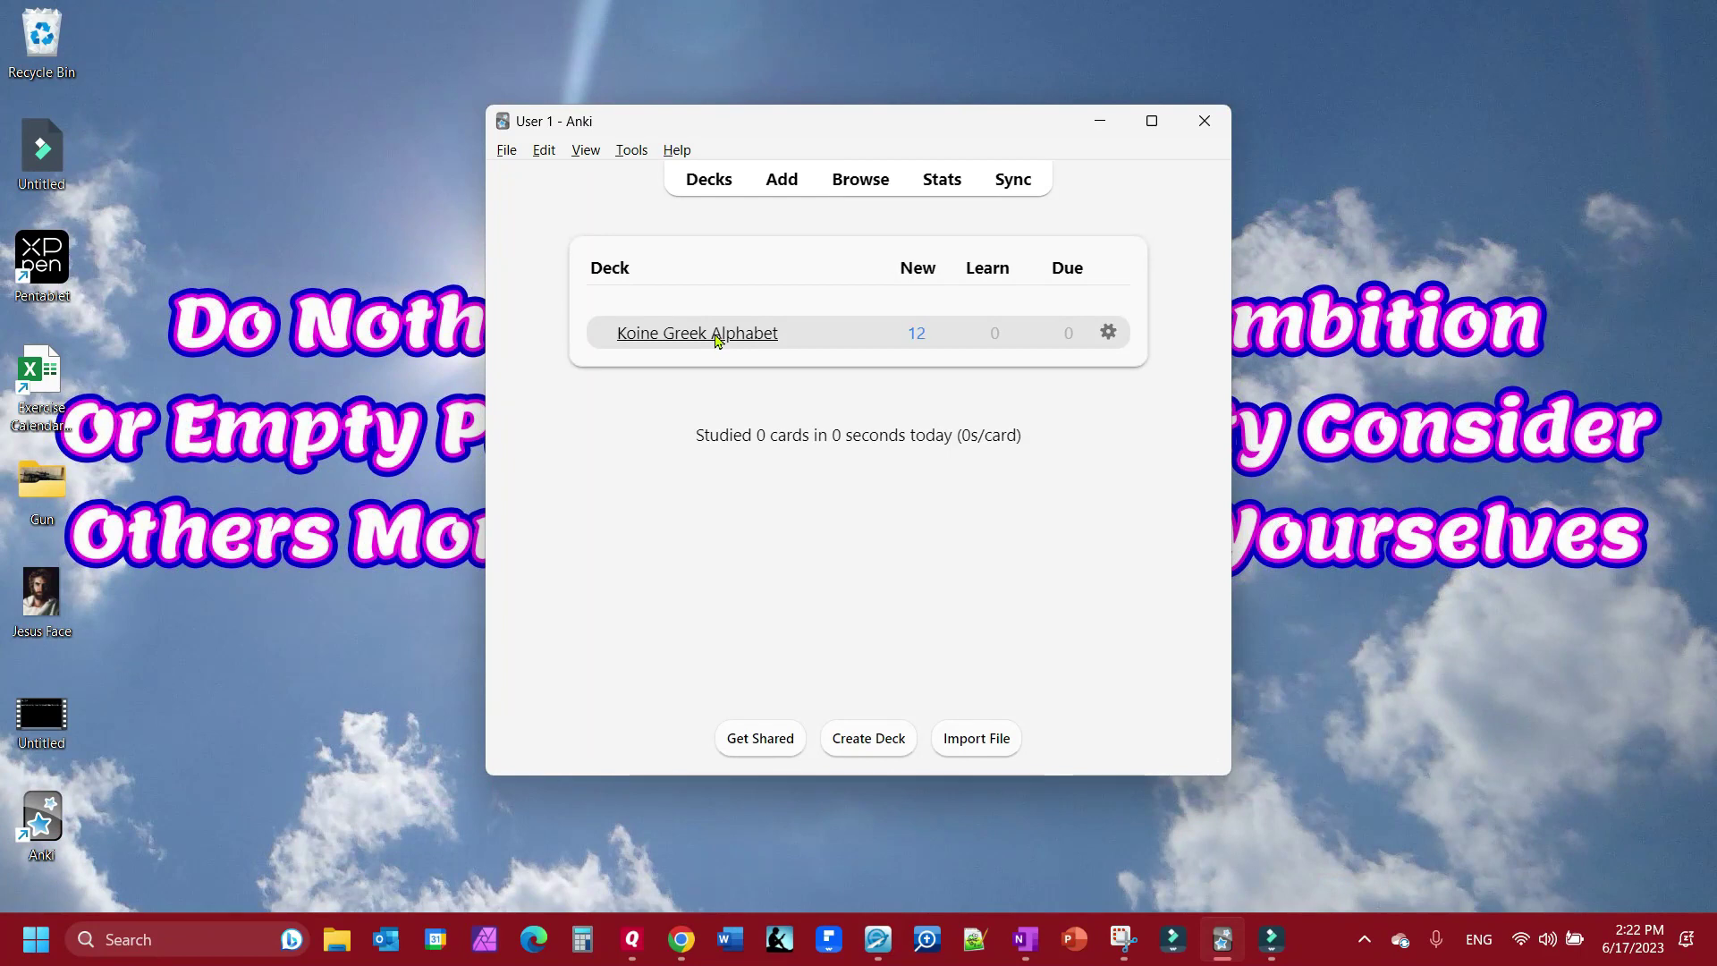
Start studying Koine Greek Alphabet, revealing and rating the α card
left_click(717, 335)
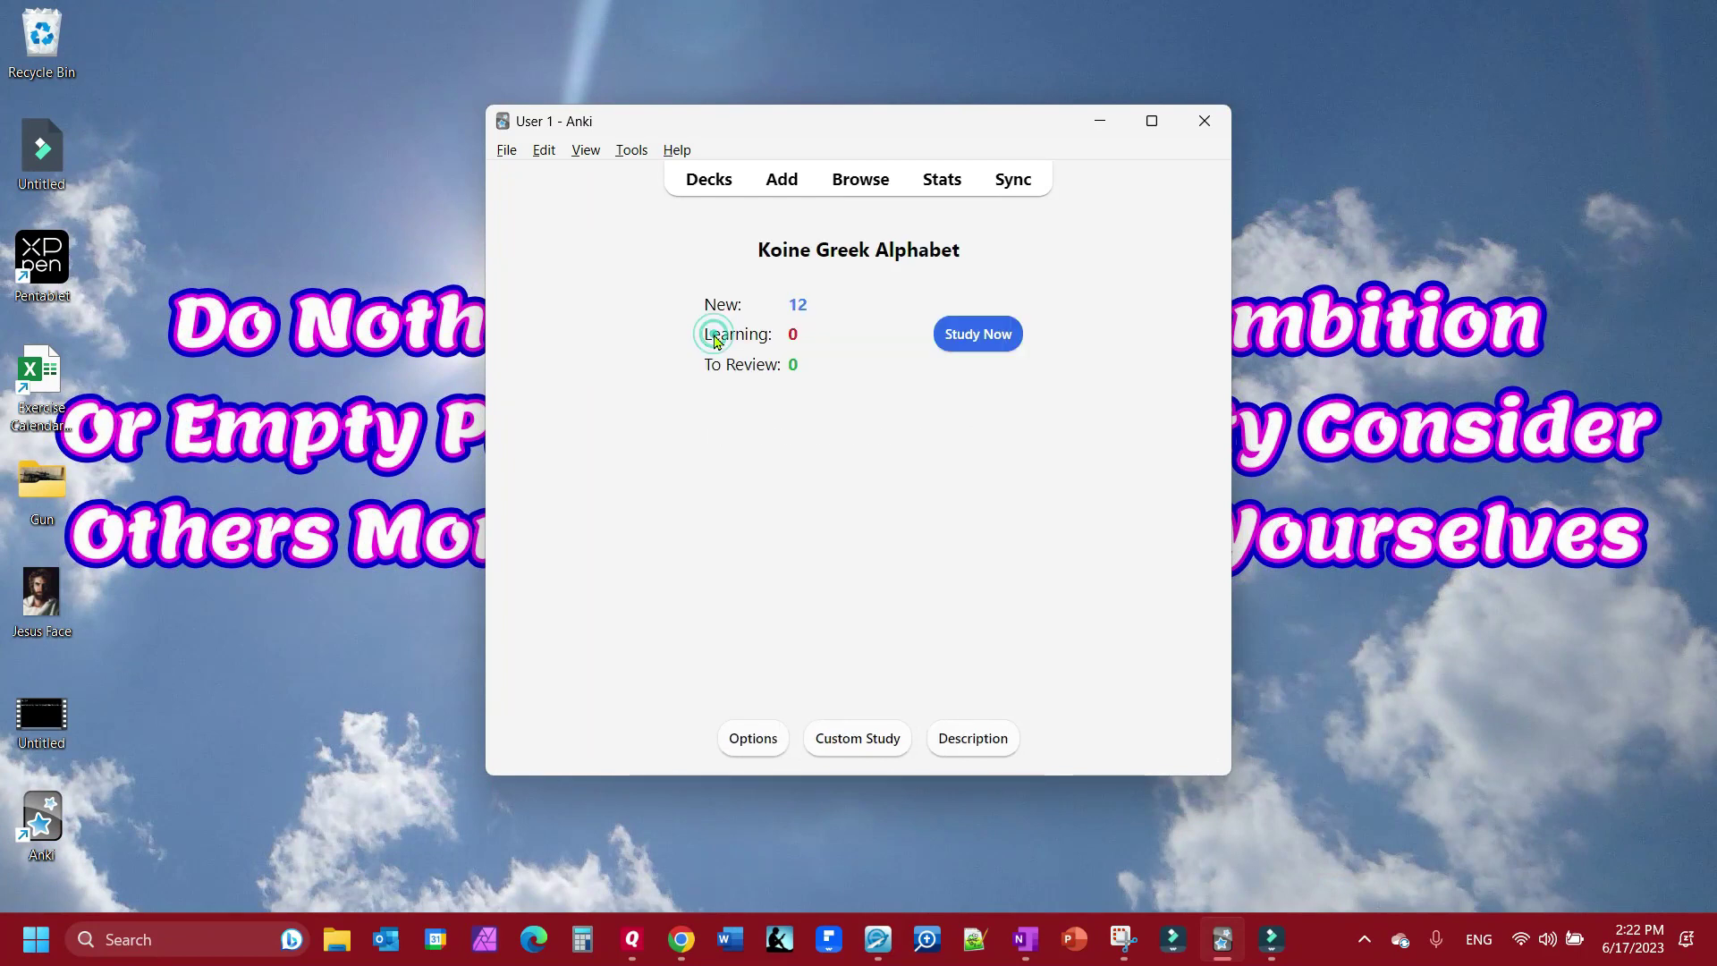
left_click(975, 344)
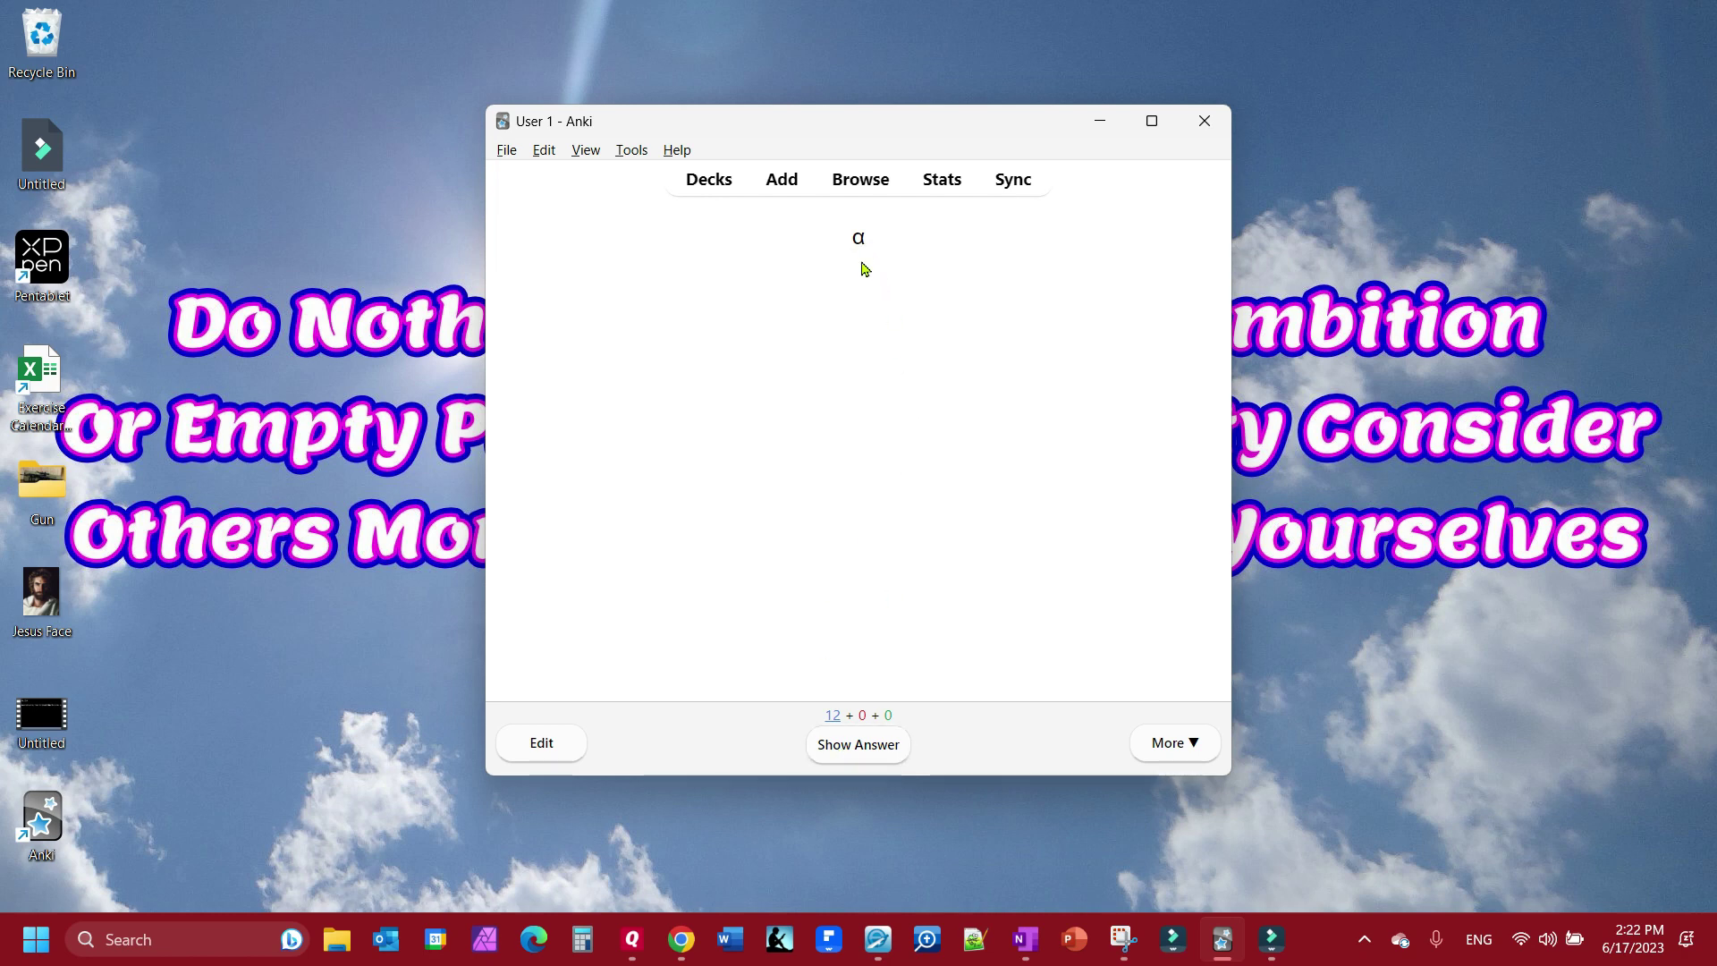
left_click(844, 747)
left_click(844, 747)
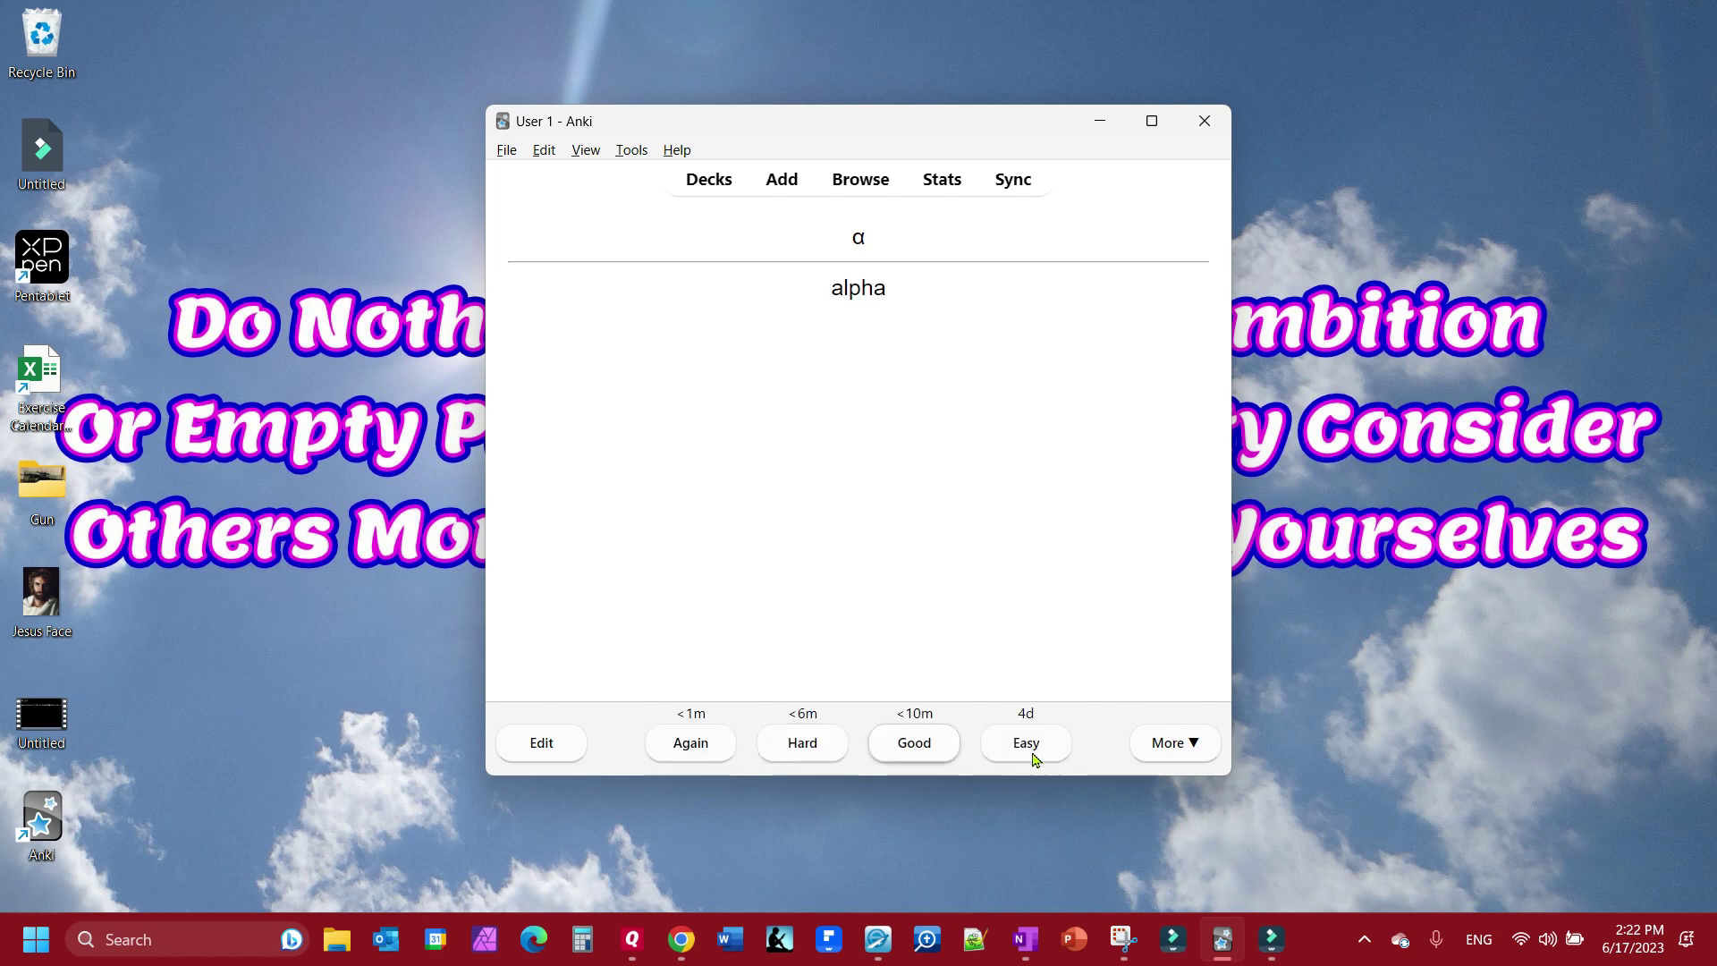
key("space")
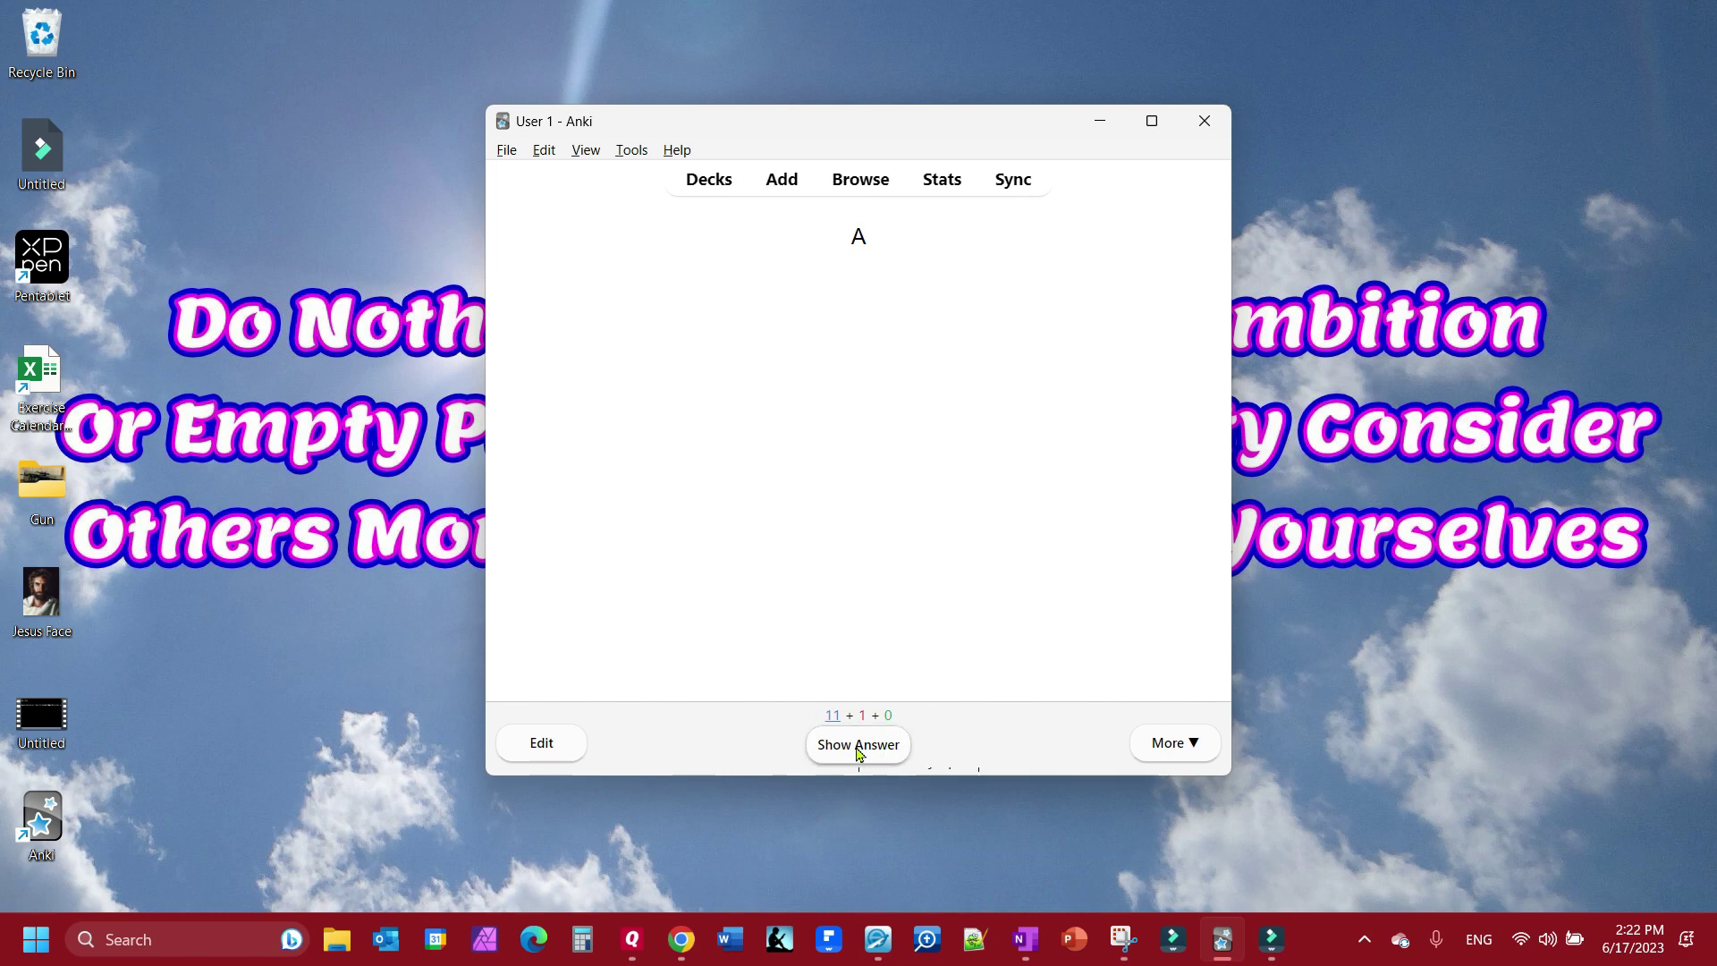
Reveal and rate the Α, β, Γ and Β cards
left_click(857, 744)
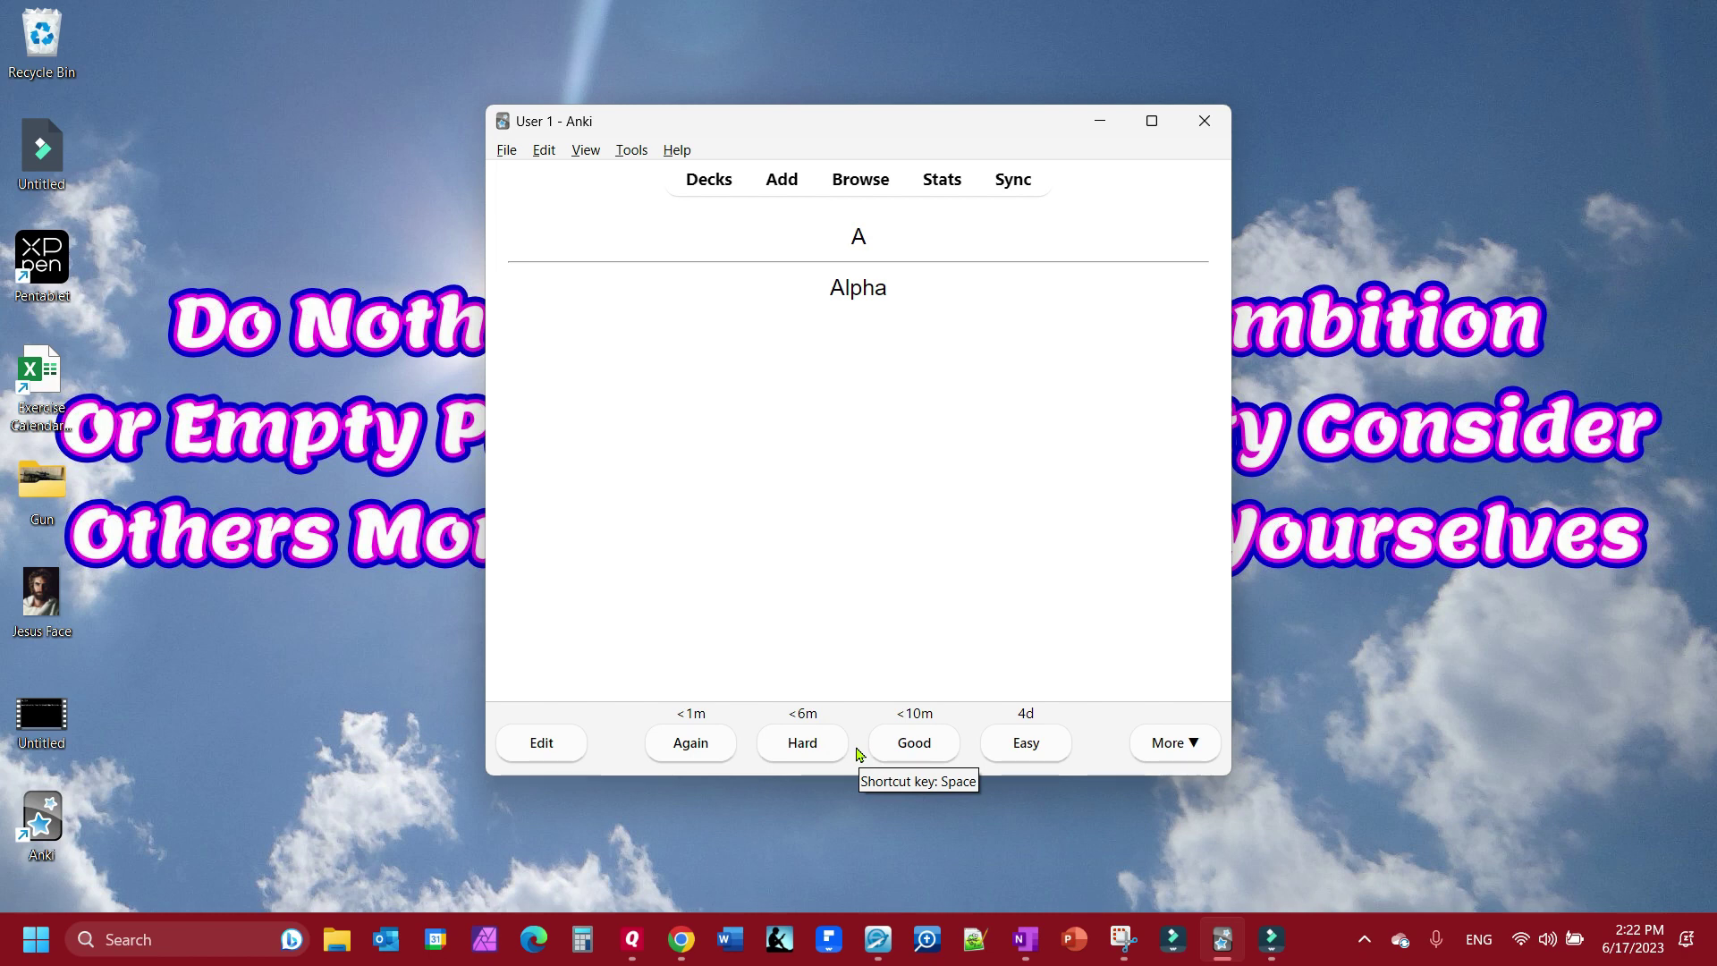
key("space")
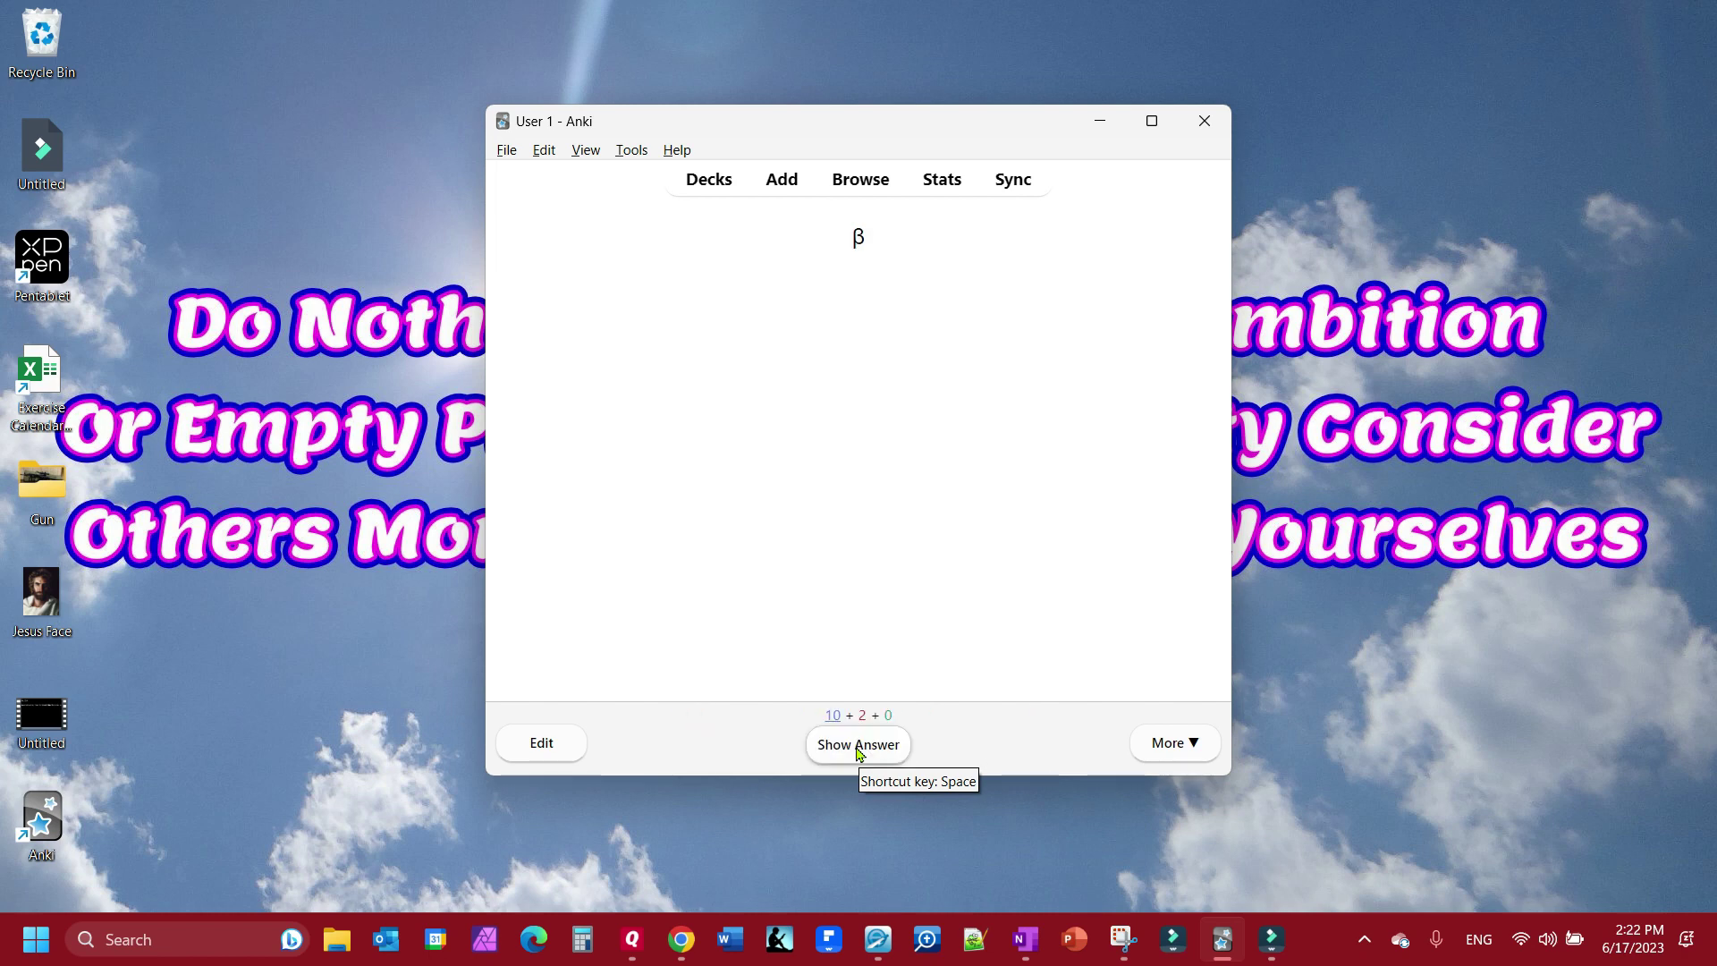
key("space")
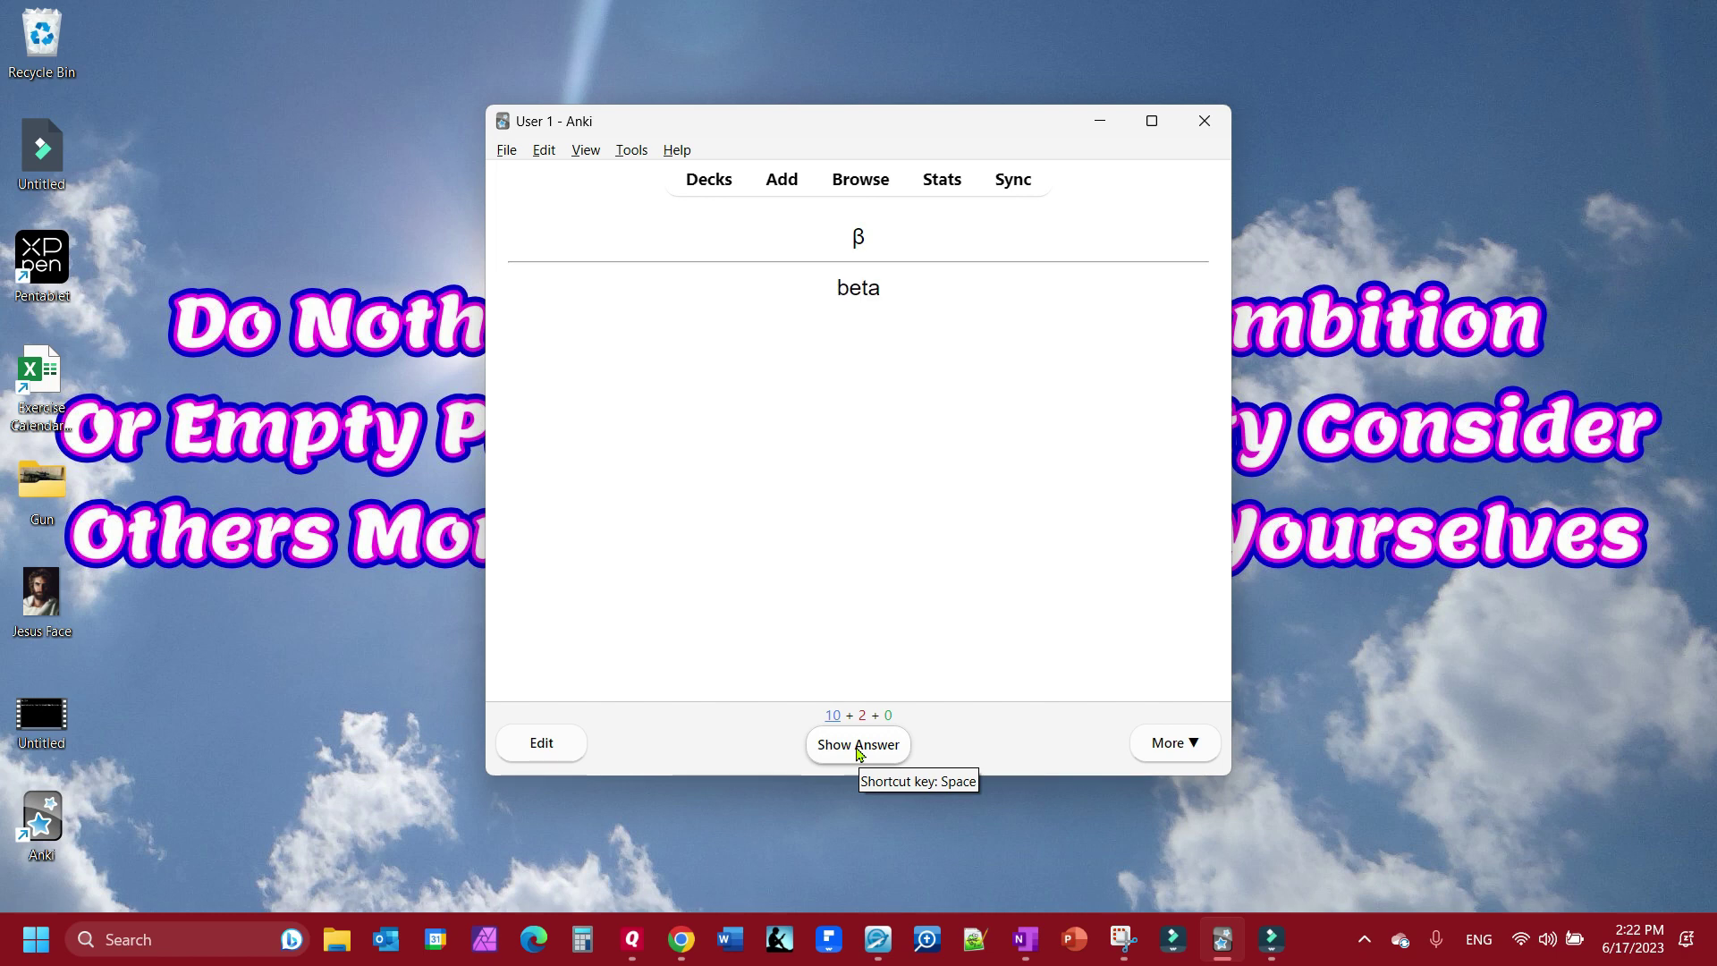
key("space")
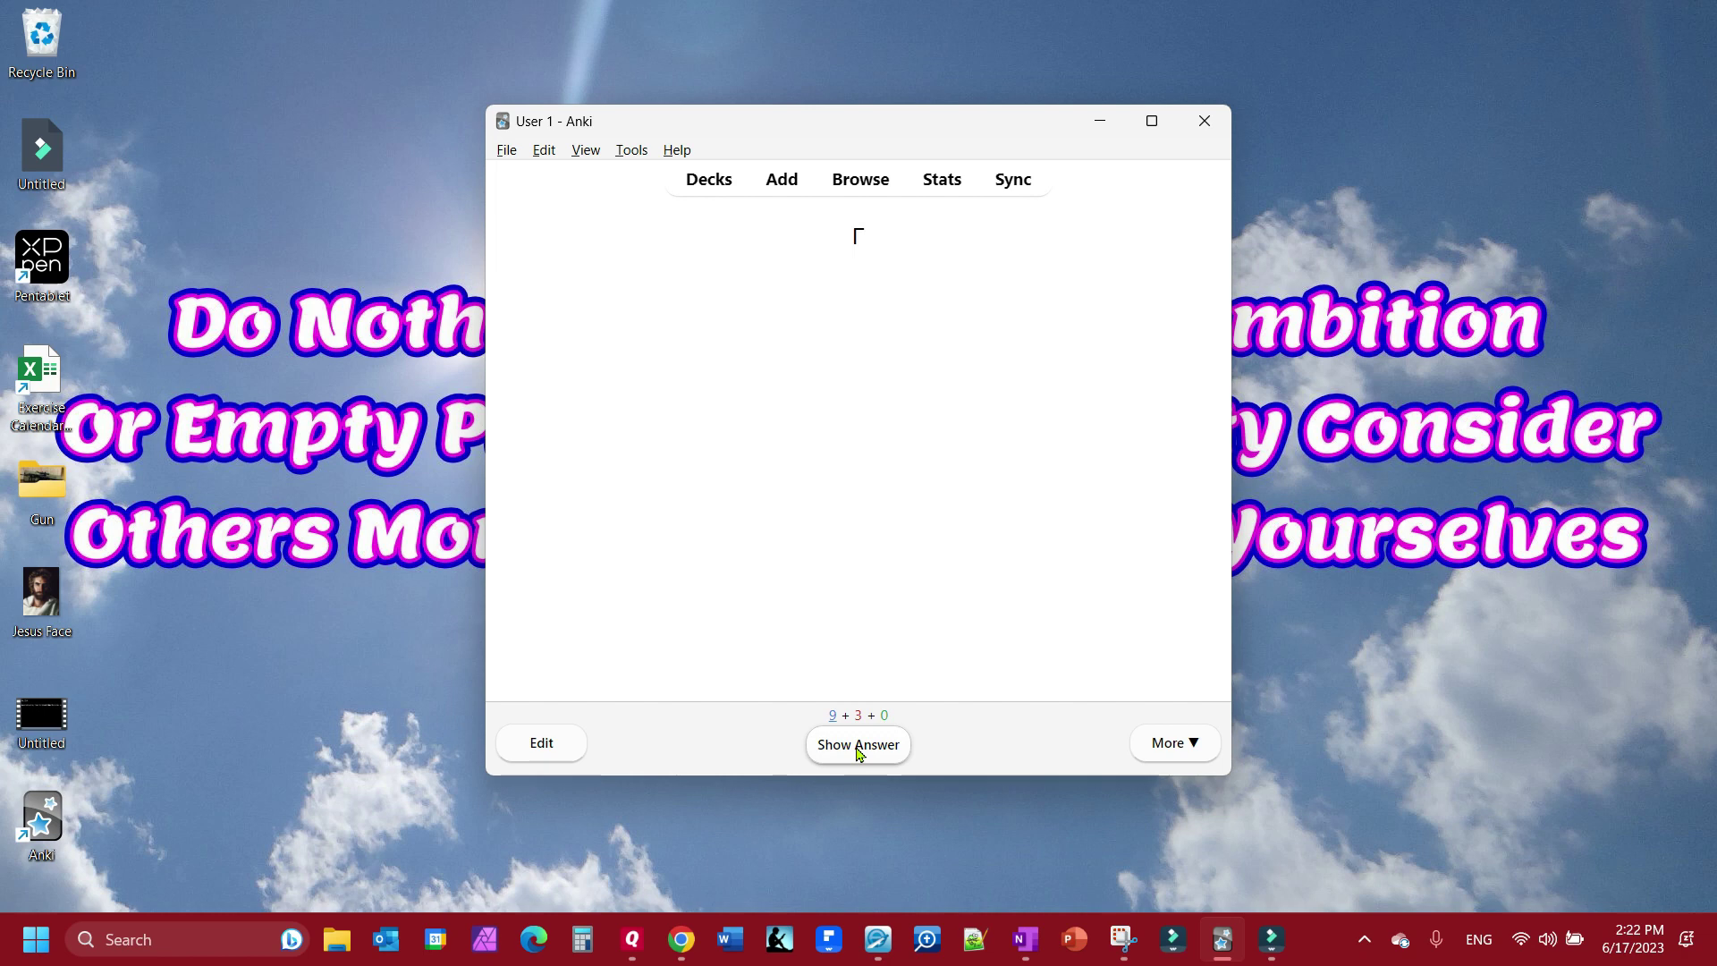
key("space")
key("space")
key("space")
key("space")
key("space")
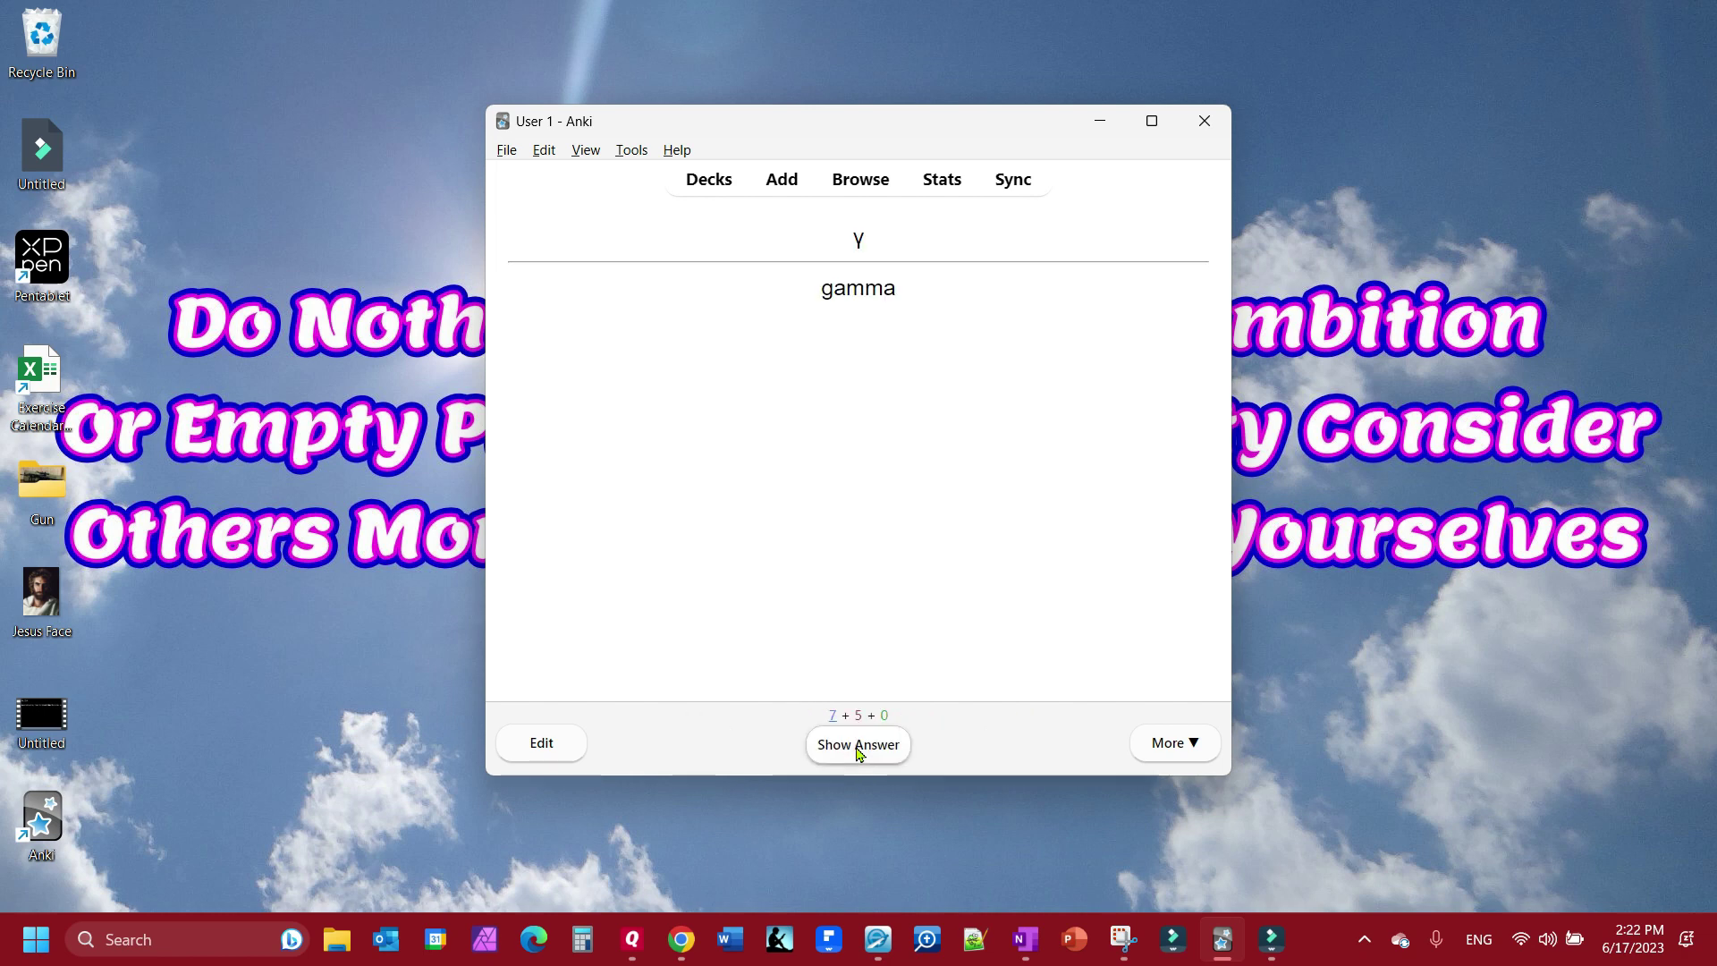
key("space")
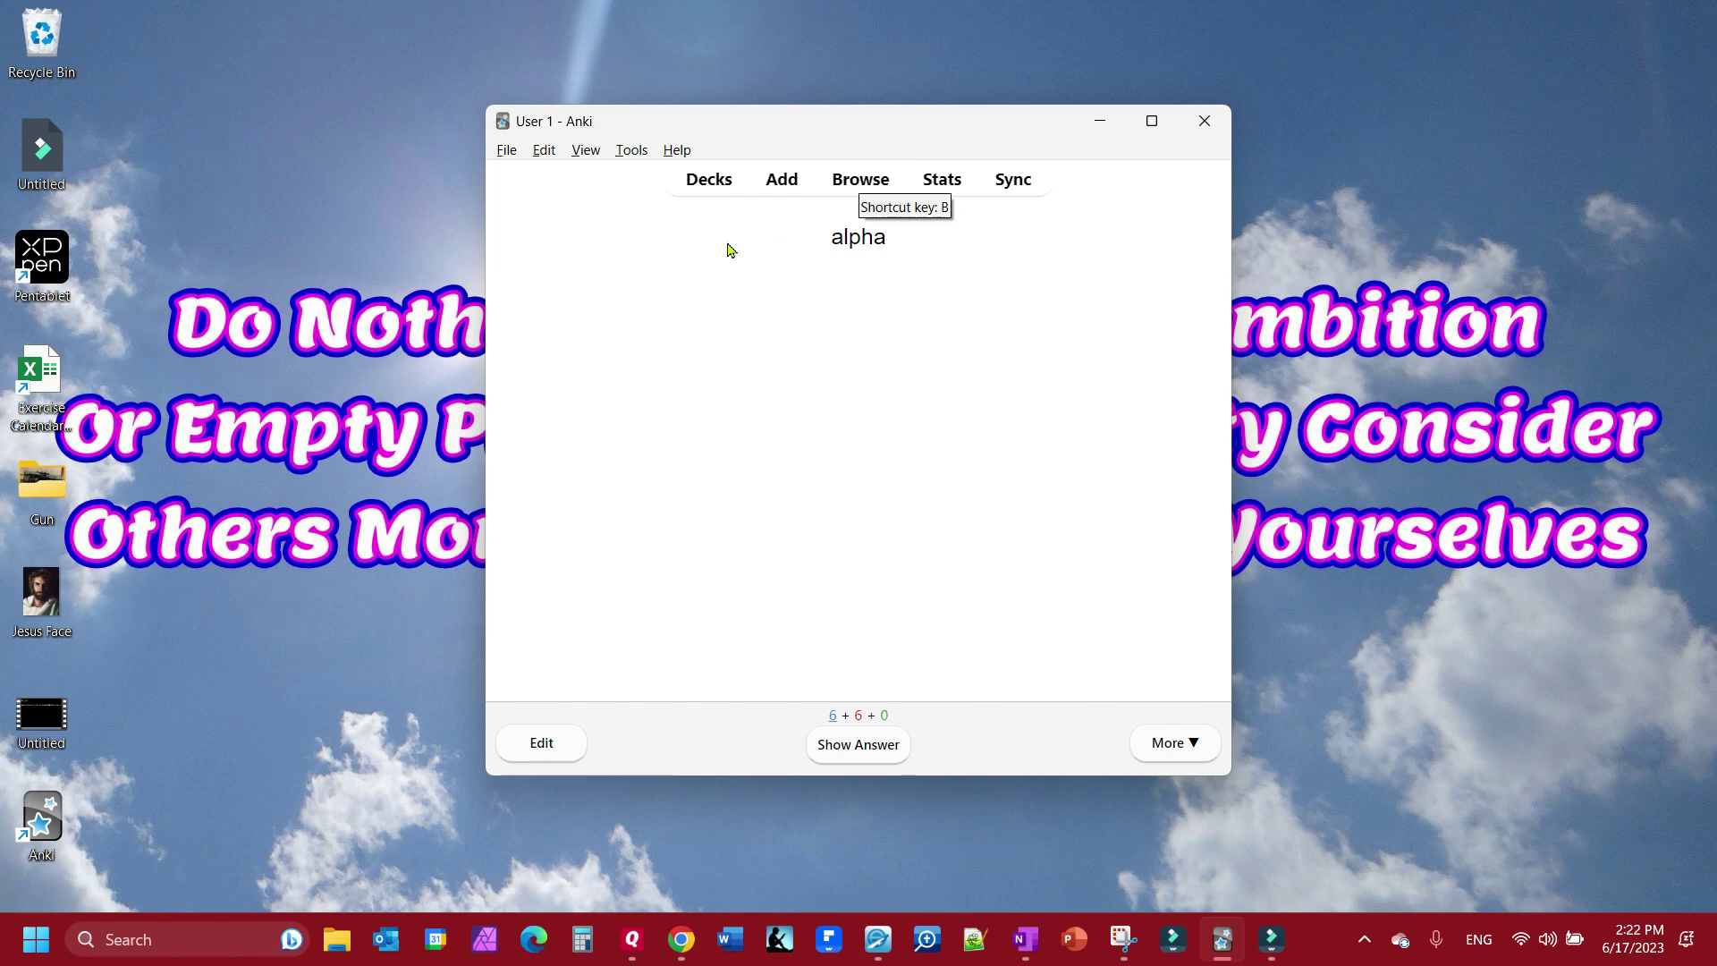
Open the card browser and select the first γ card
left_click(858, 183)
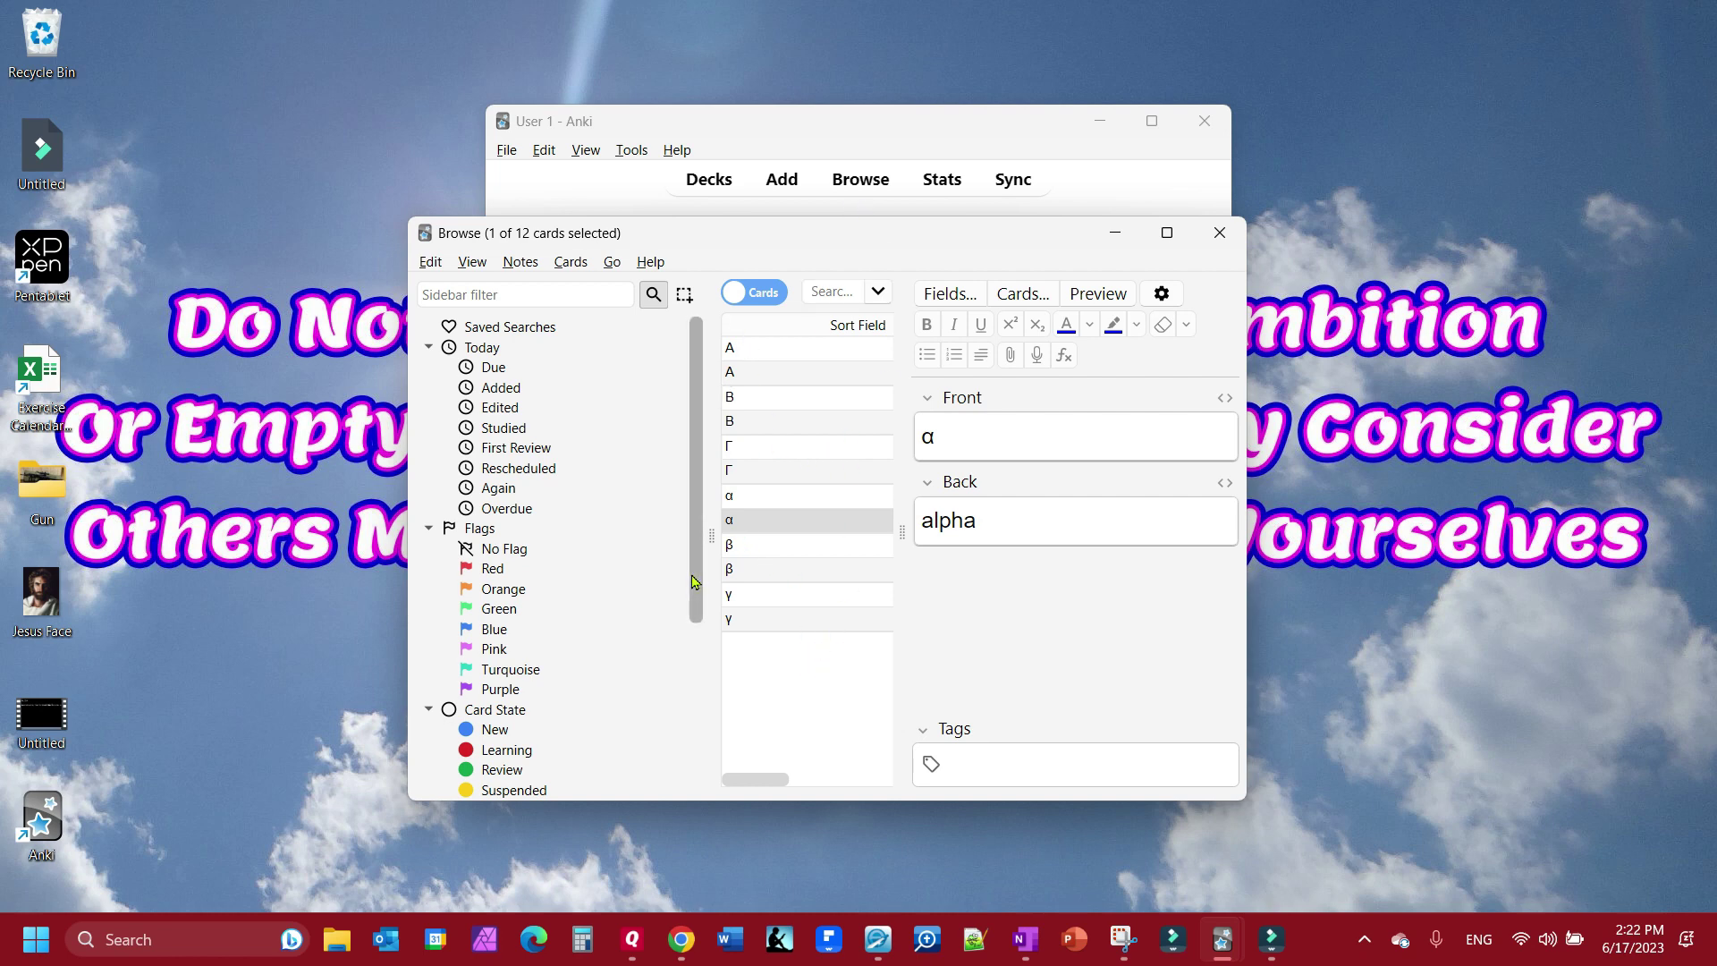
scroll(689, 572, "down", 3)
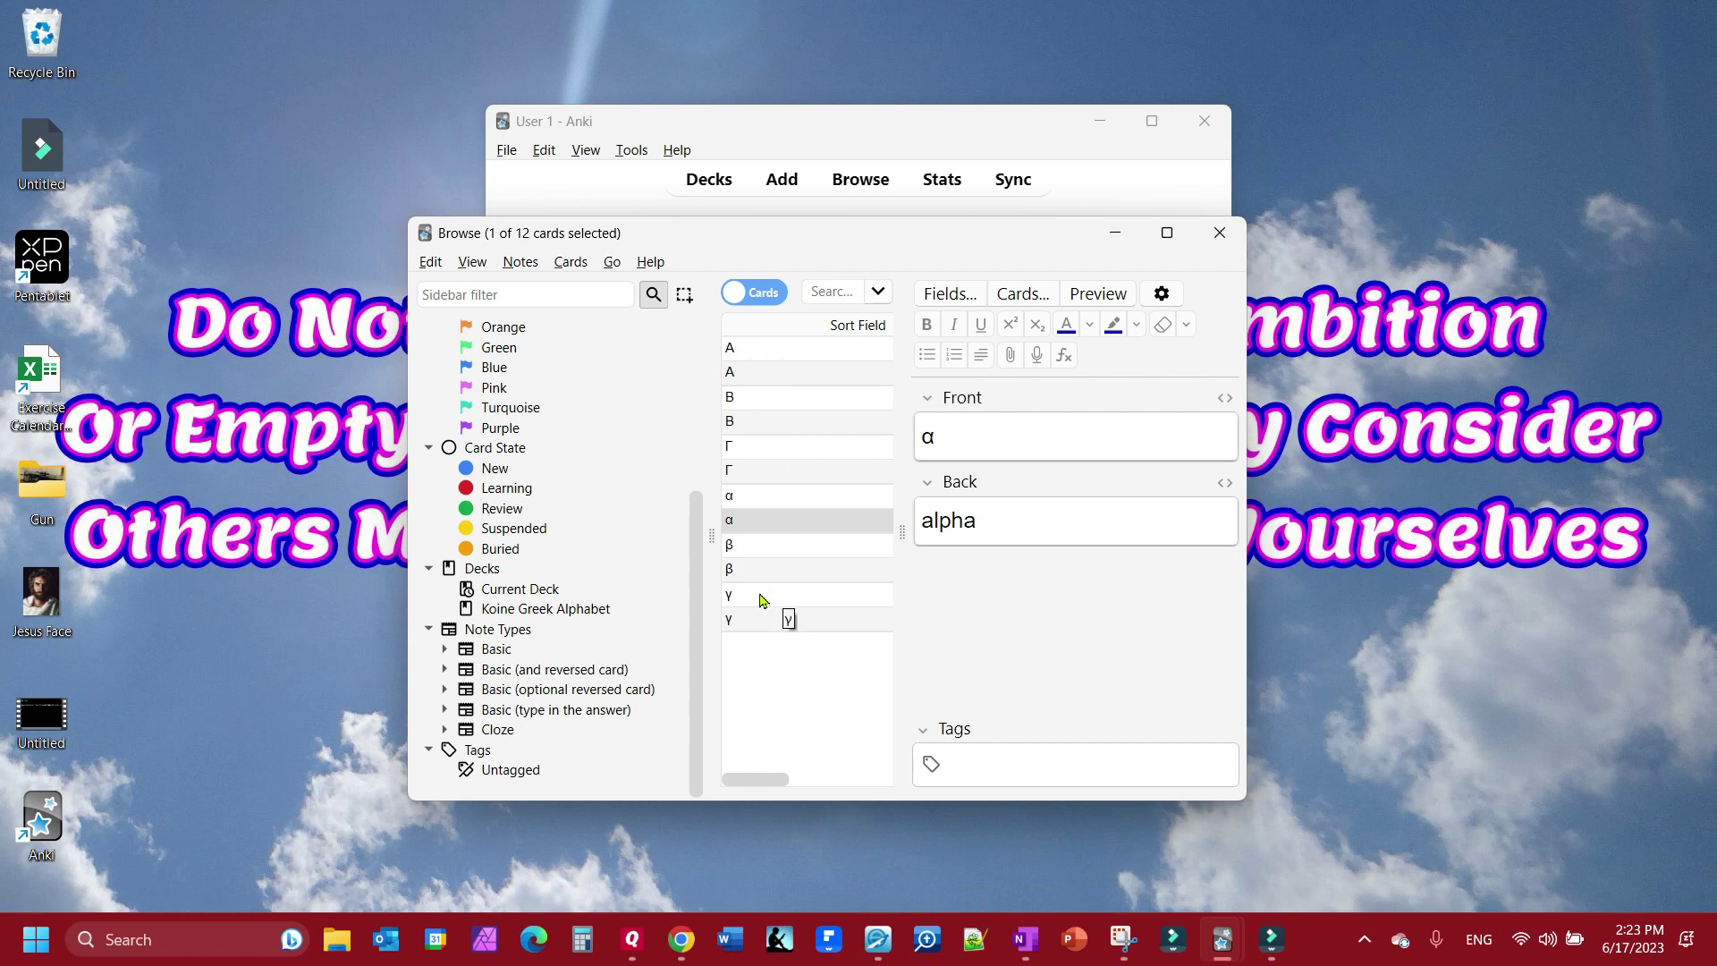
left_click(762, 597)
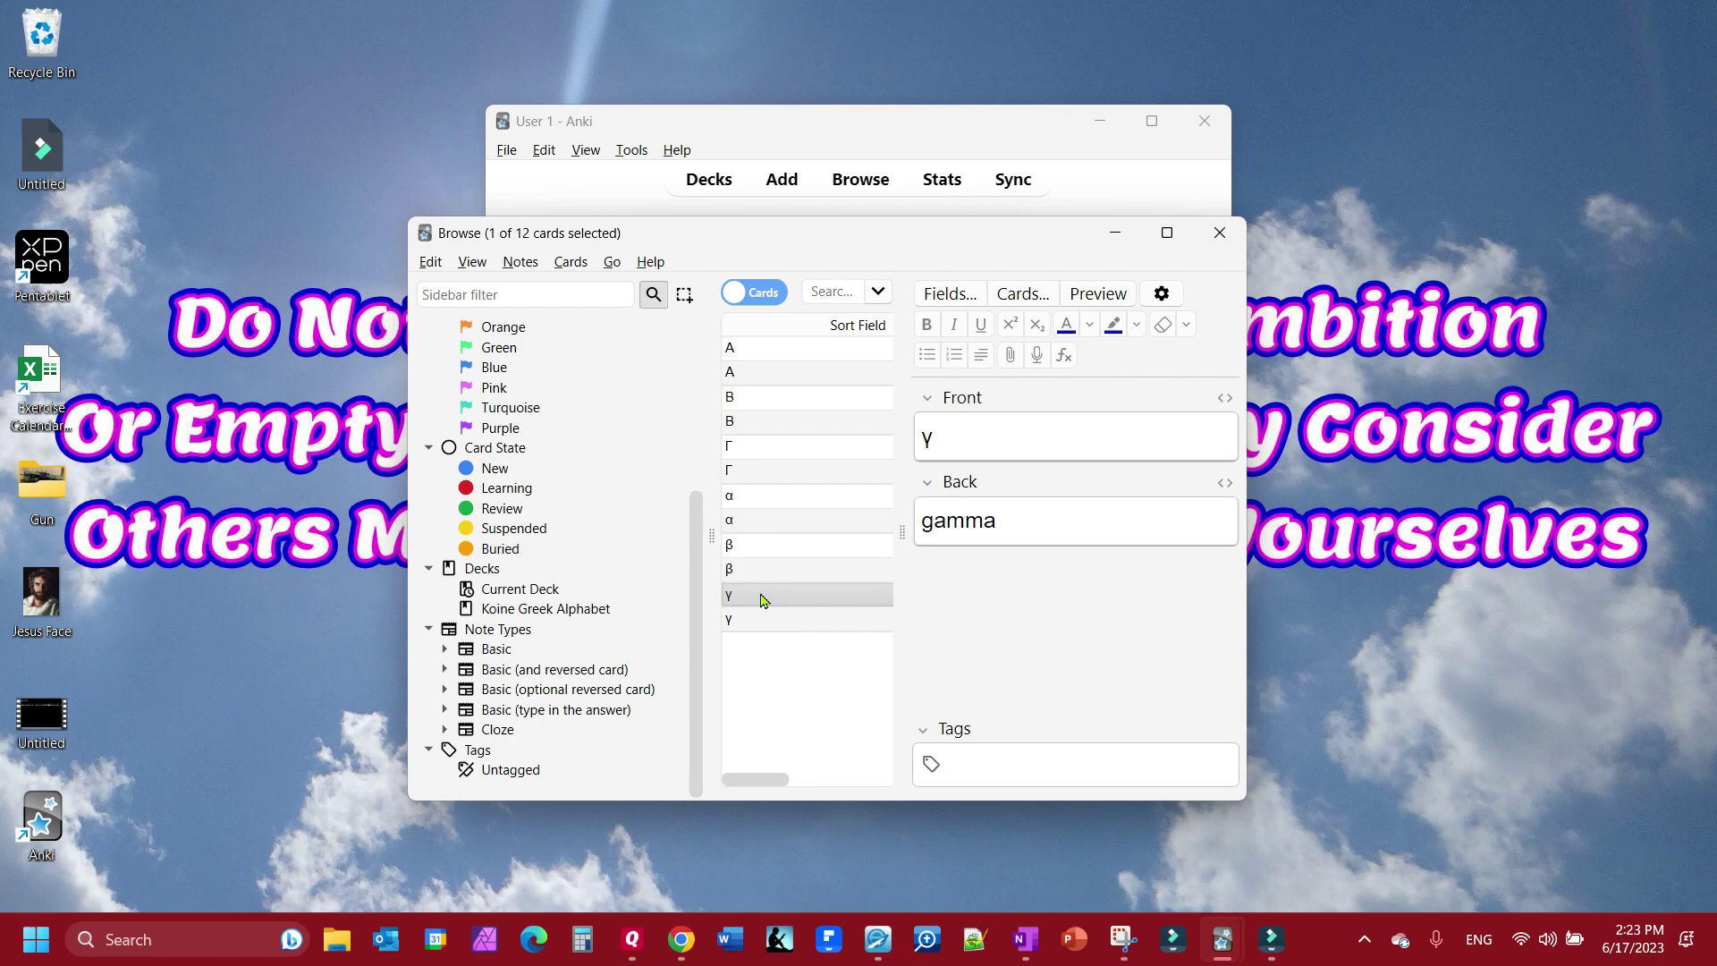
Delete the γ / gamma note via the right-click Notes > Delete menu
right_click(762, 600)
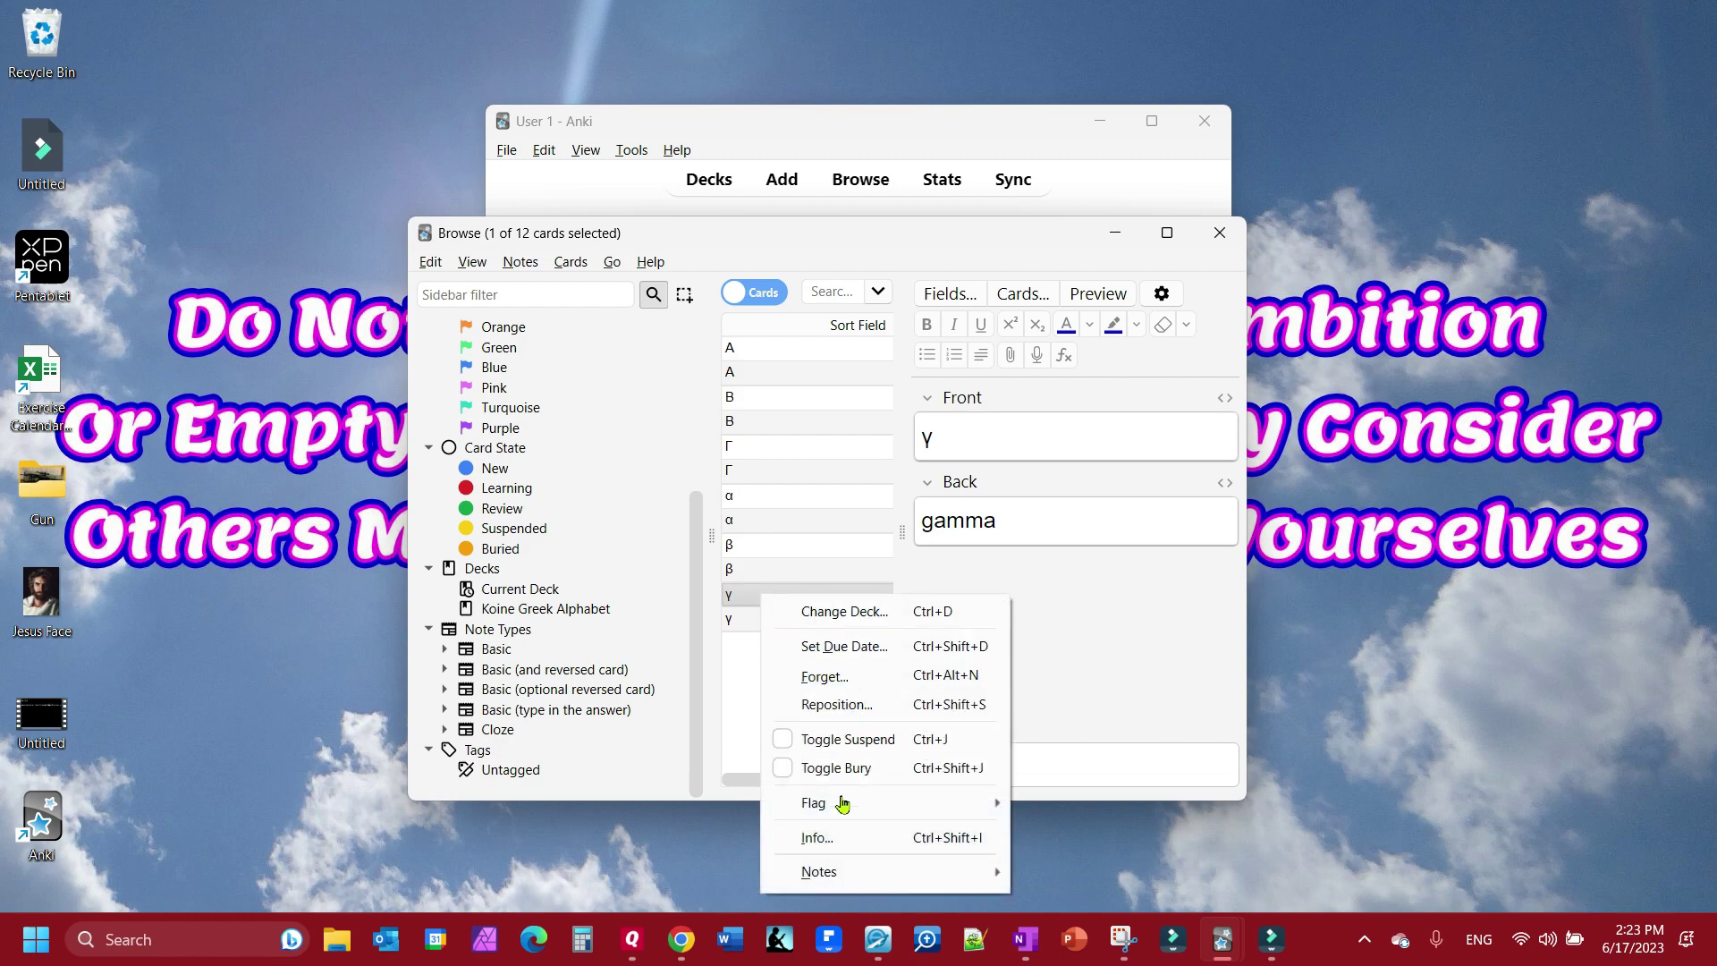
left_click(818, 872)
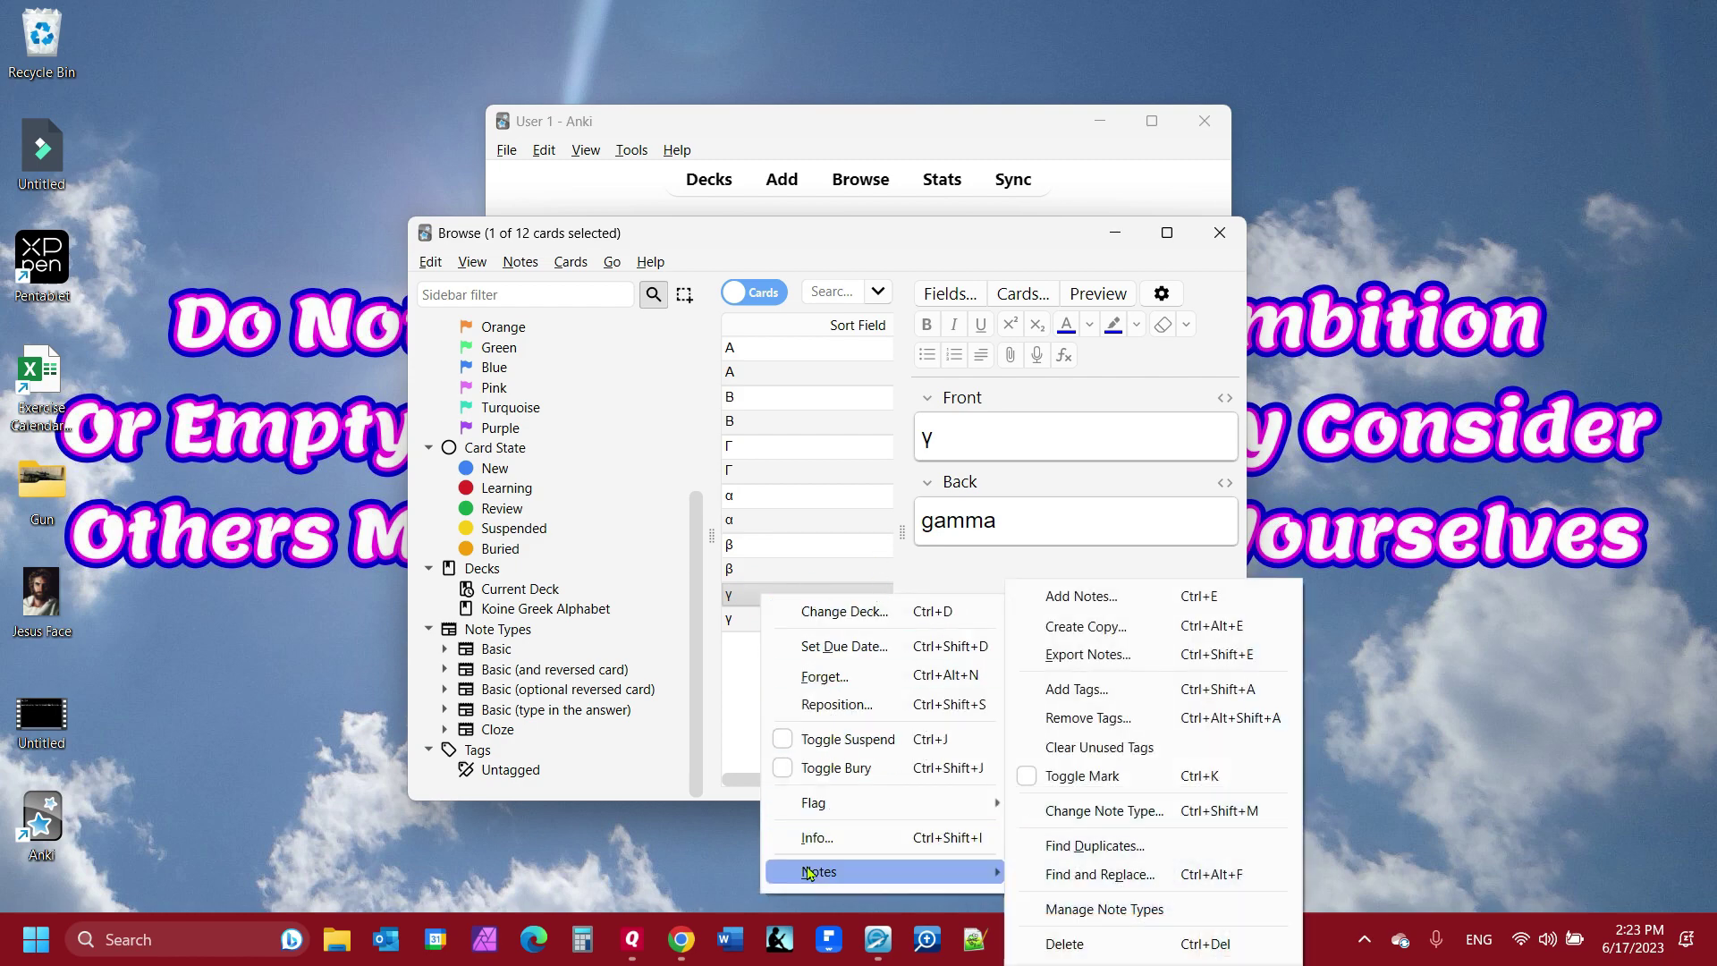
key("Escape")
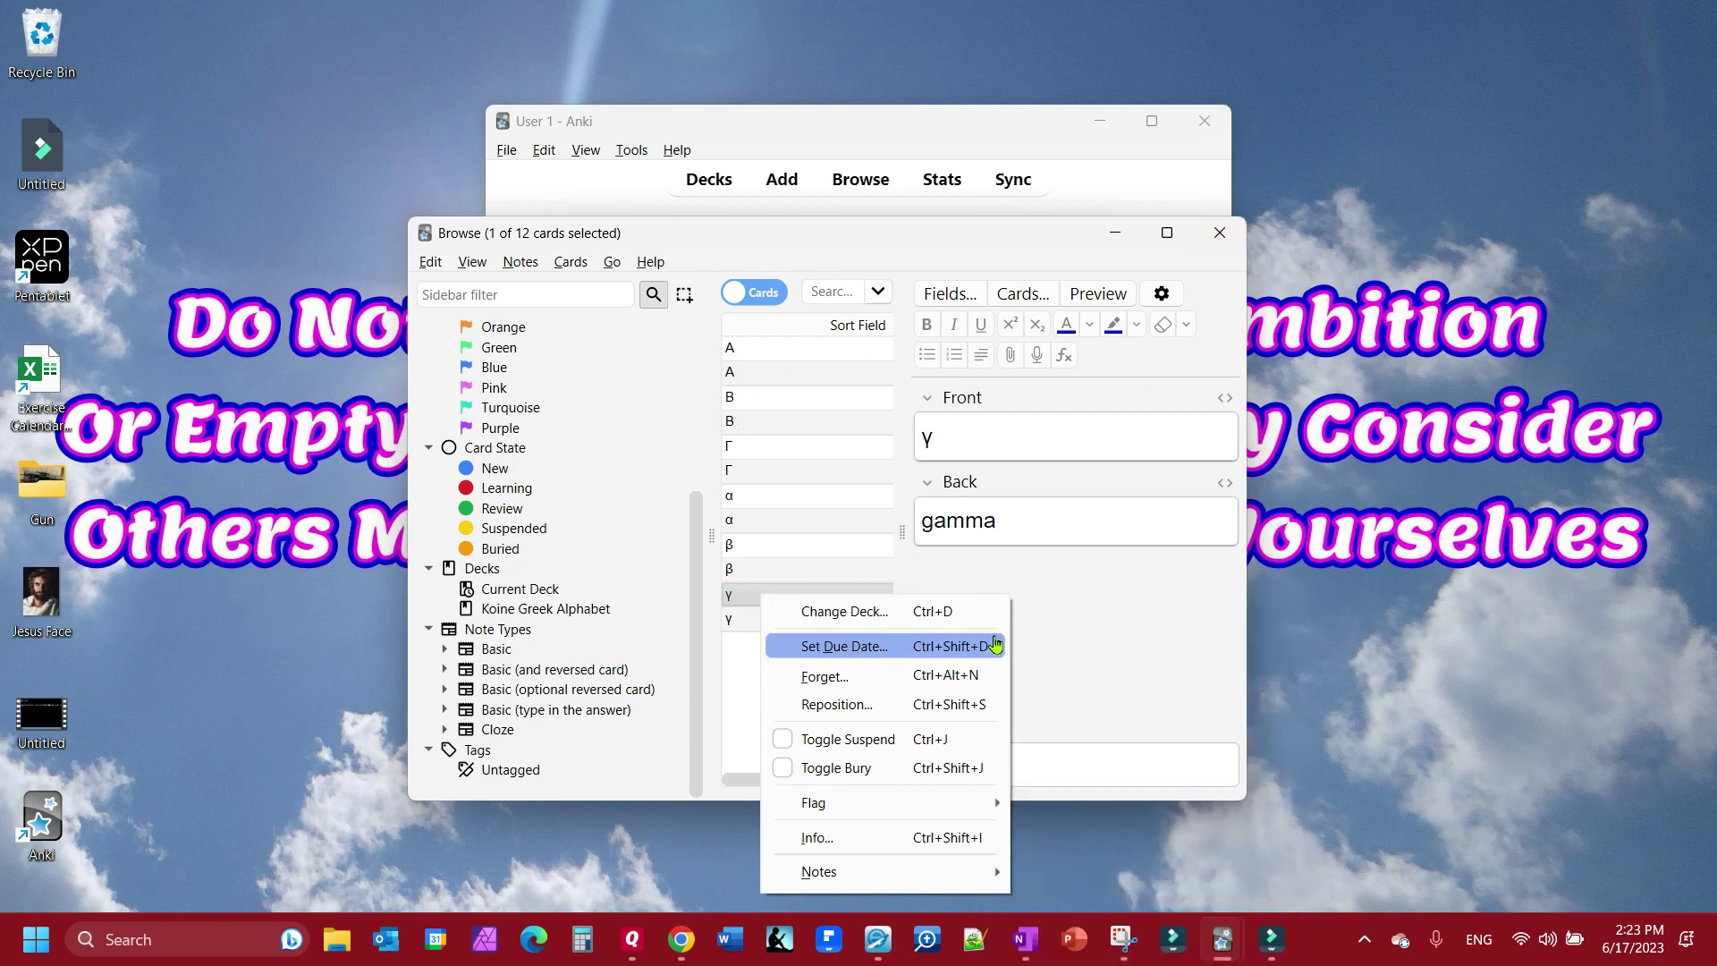
mouse_move(859, 882)
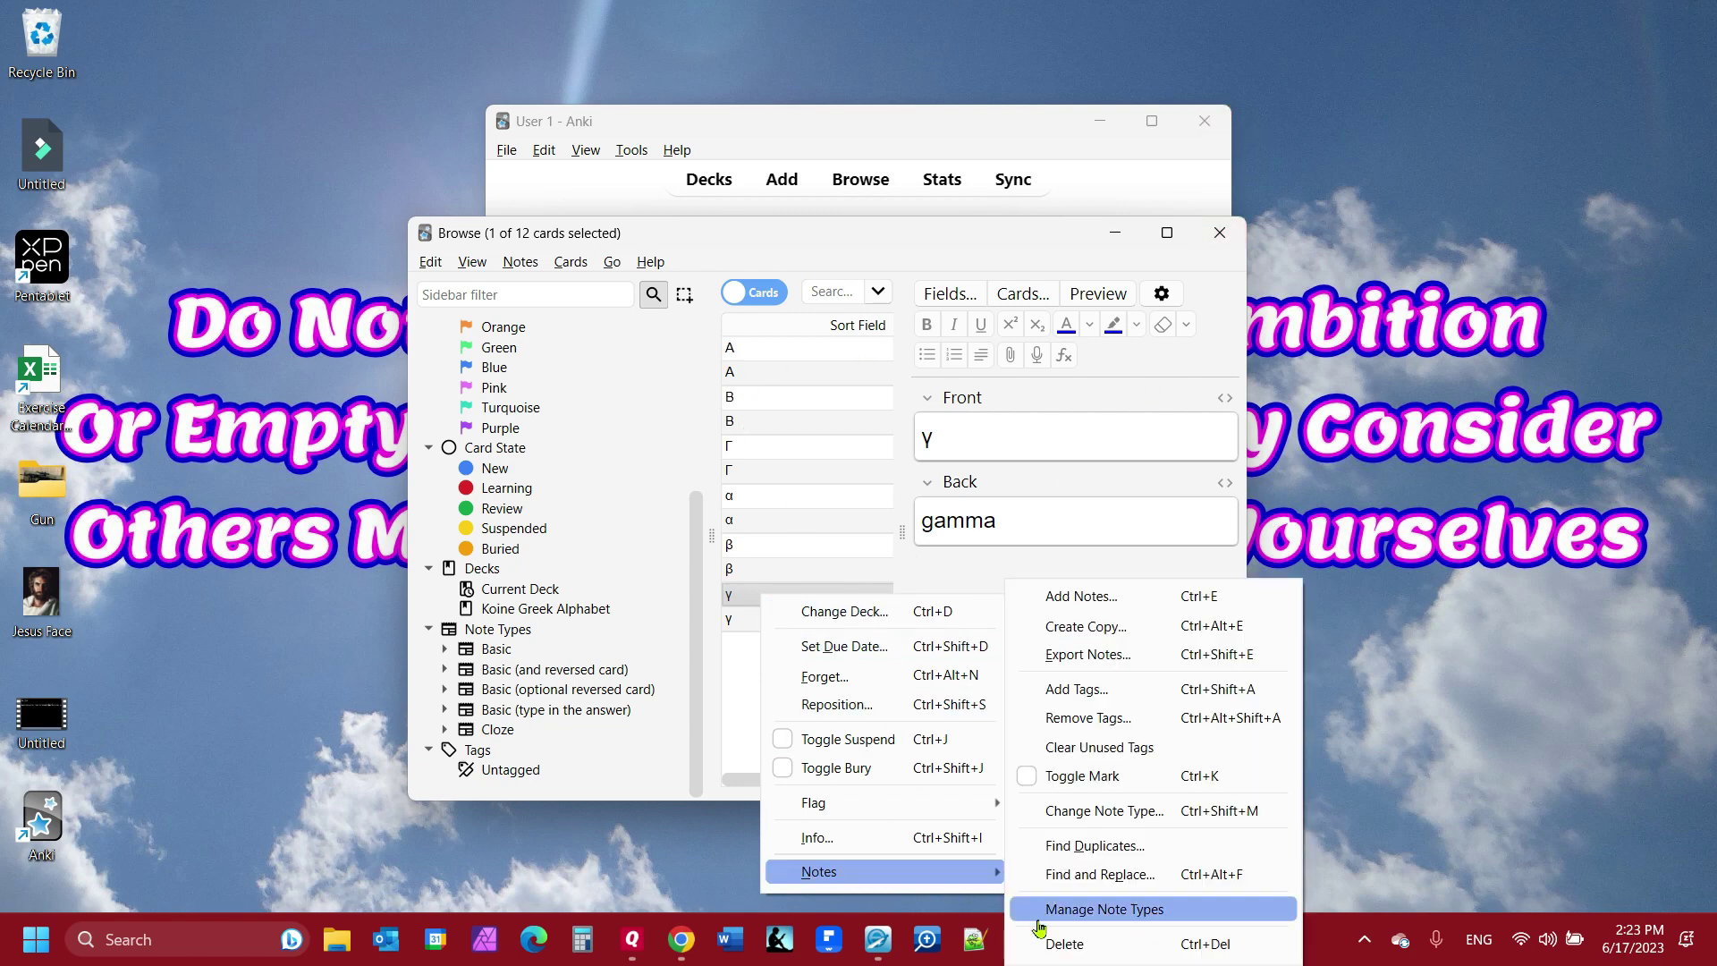
left_click(1054, 947)
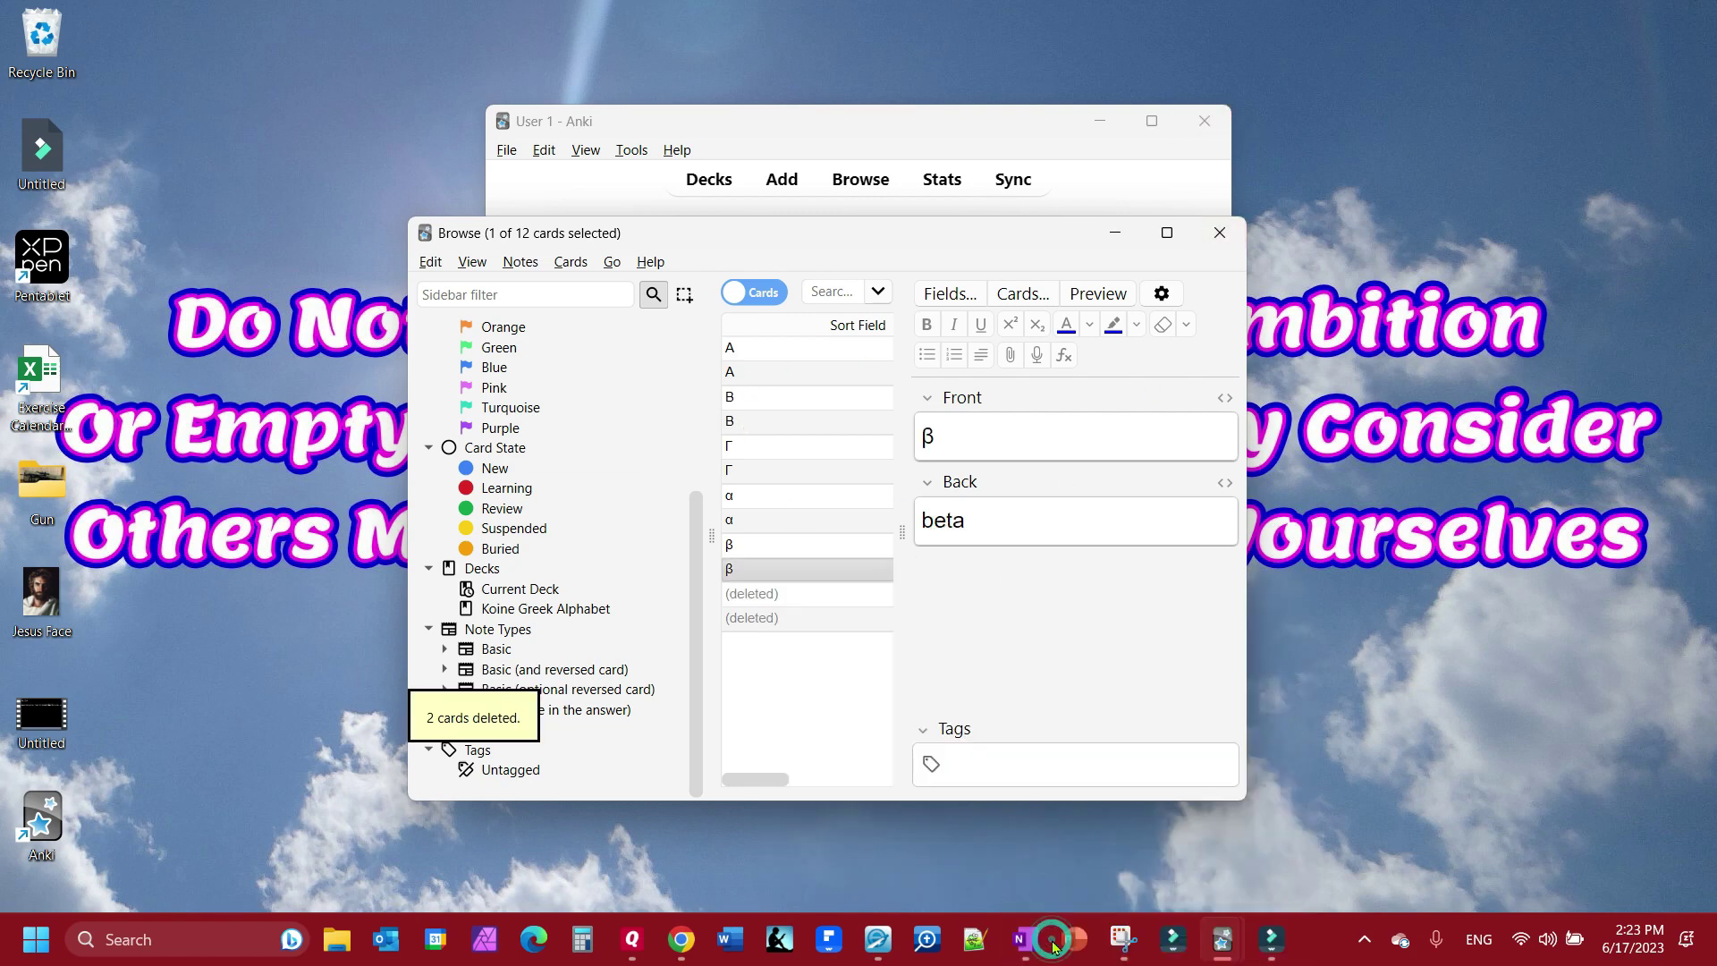
Select the rows from the first α card to the second β card and delete their notes
left_click(750, 499)
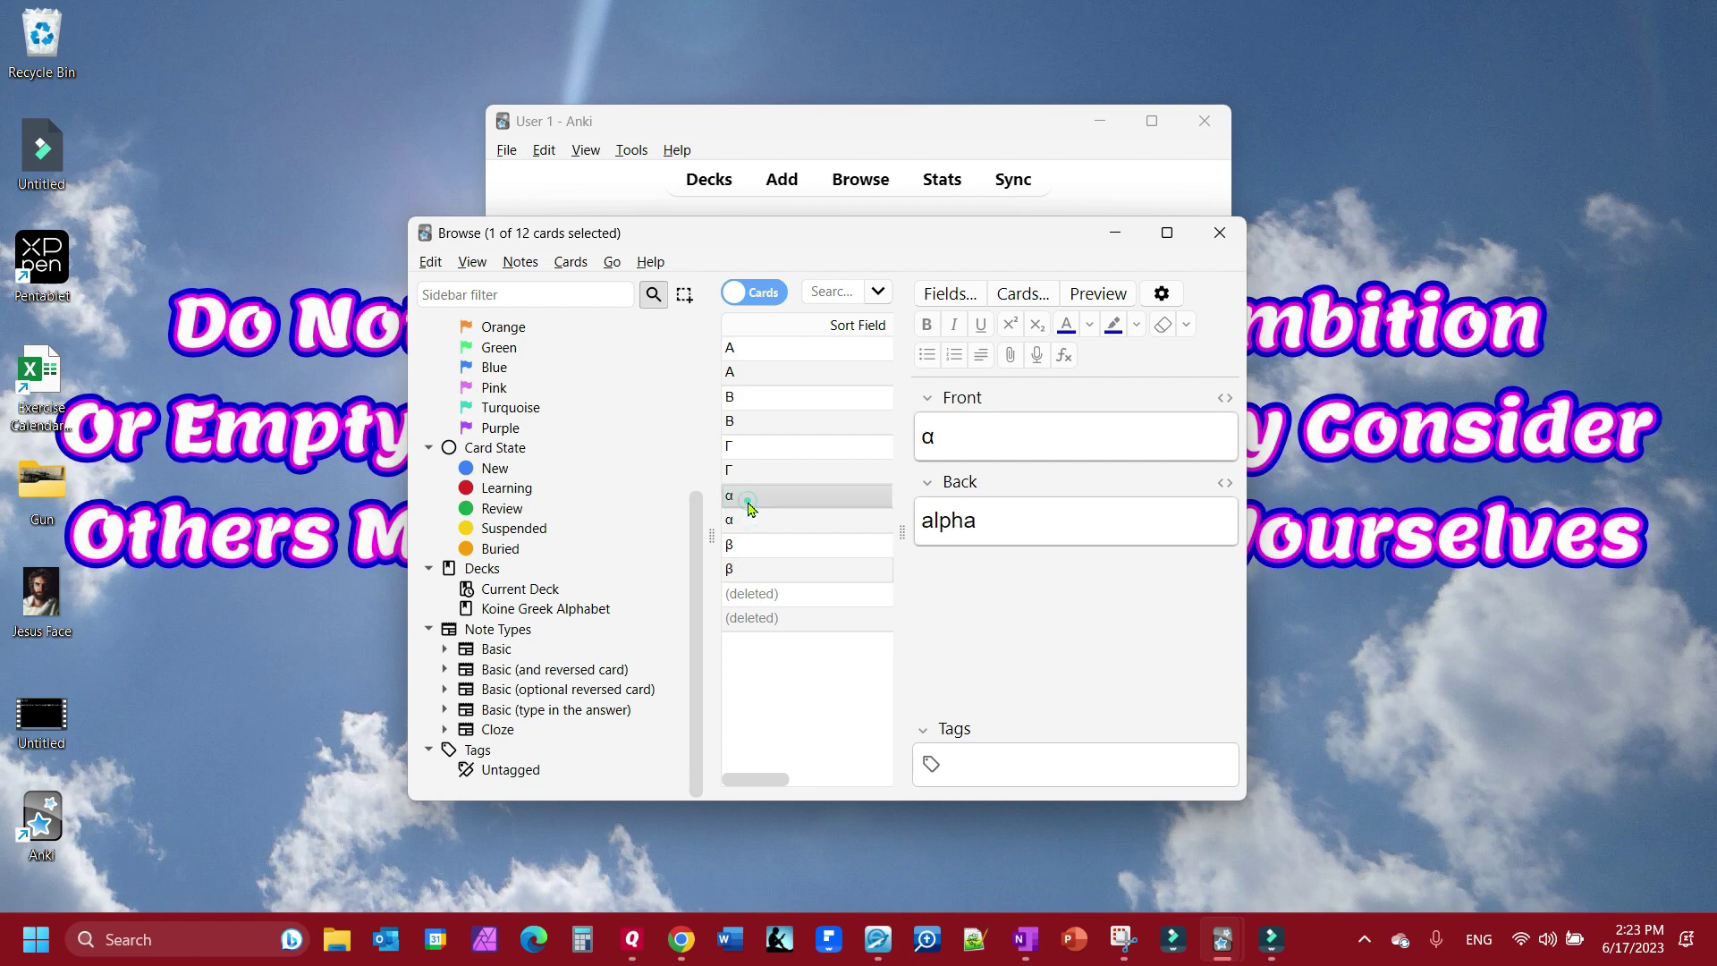
left_click(751, 569, "shift")
right_click(752, 573)
mouse_move(818, 850)
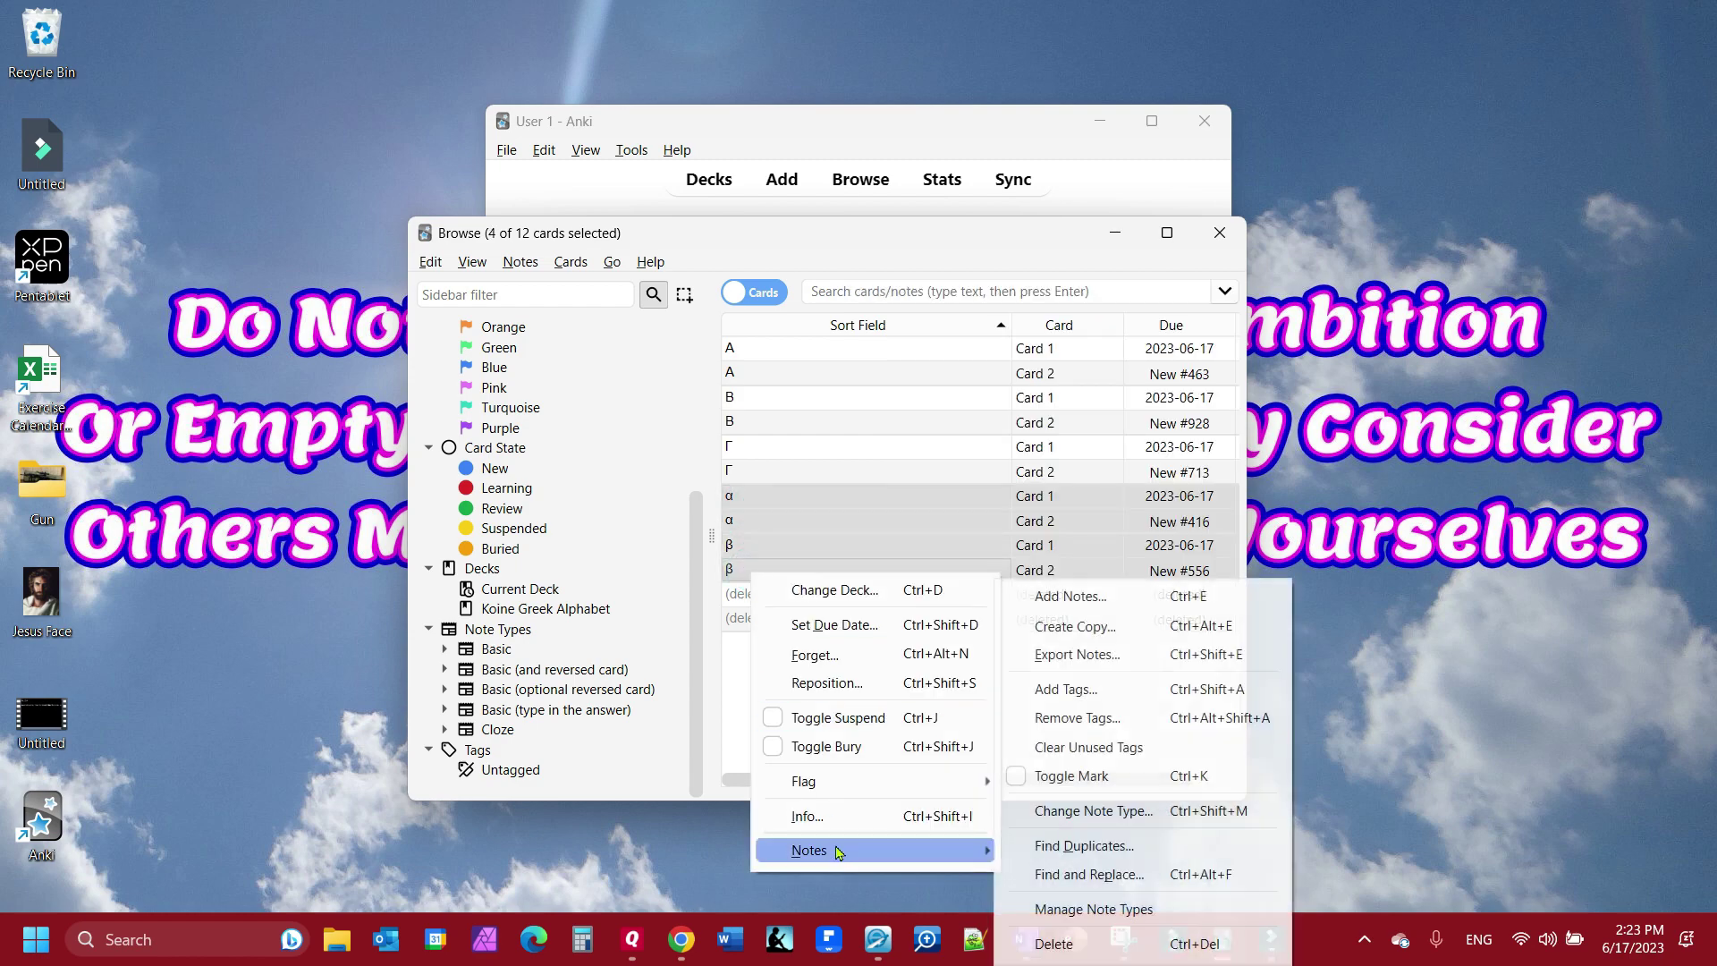
left_click(1085, 939)
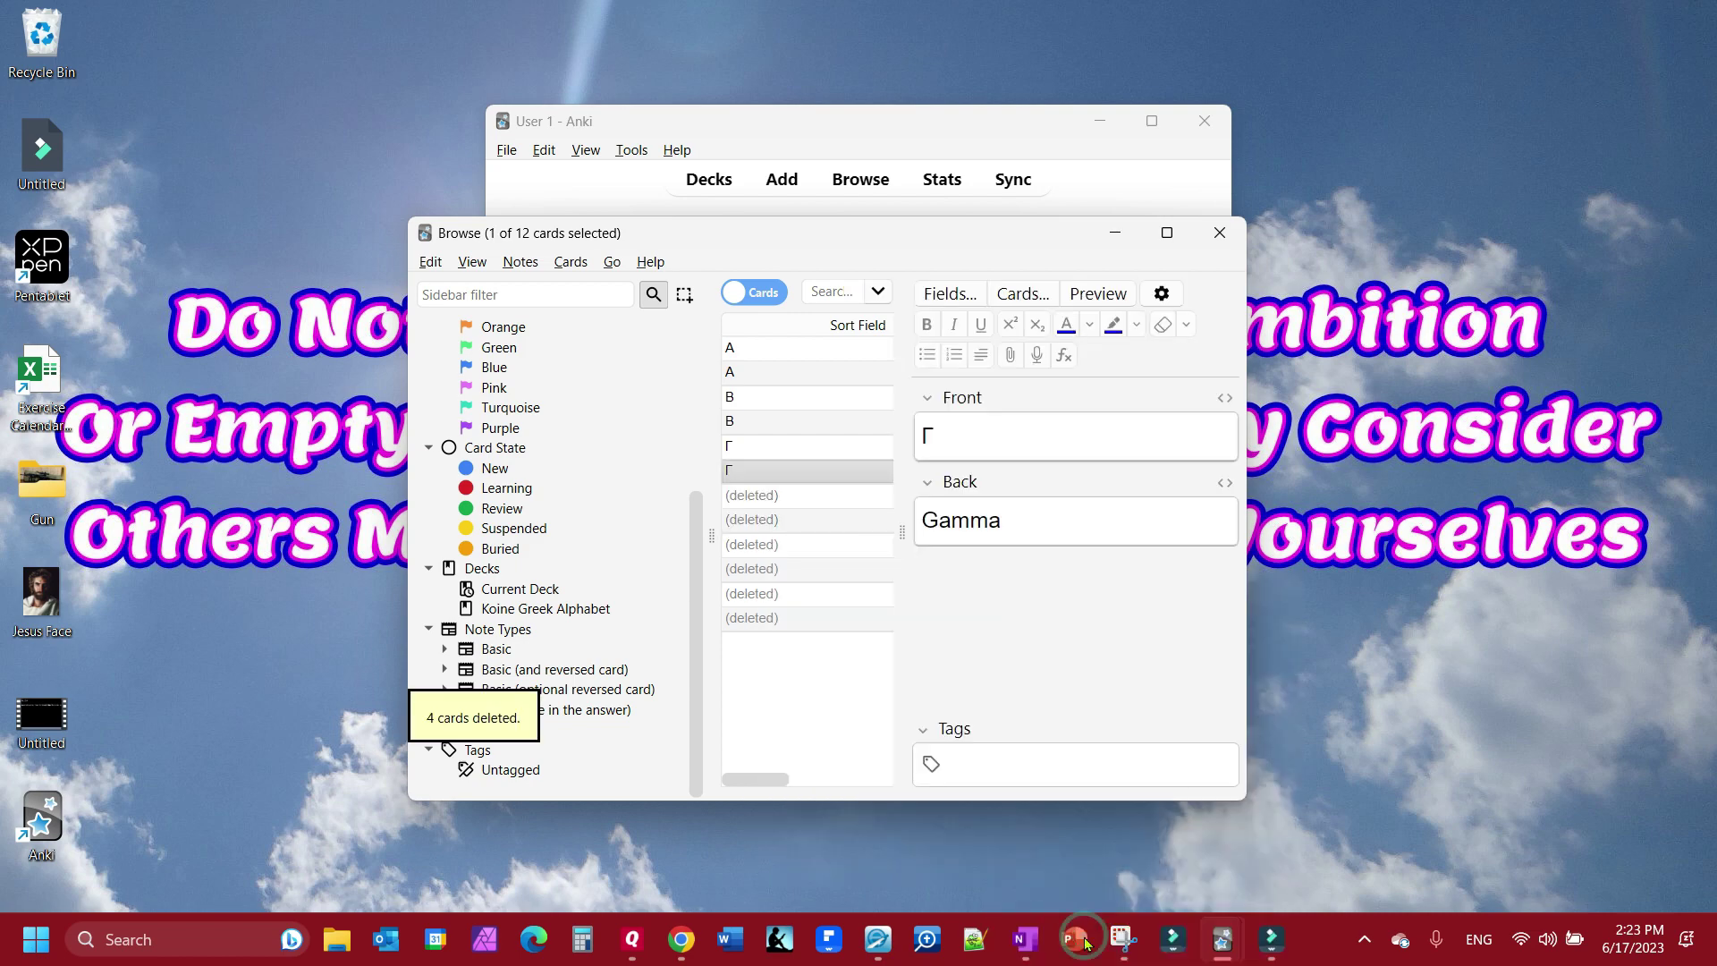